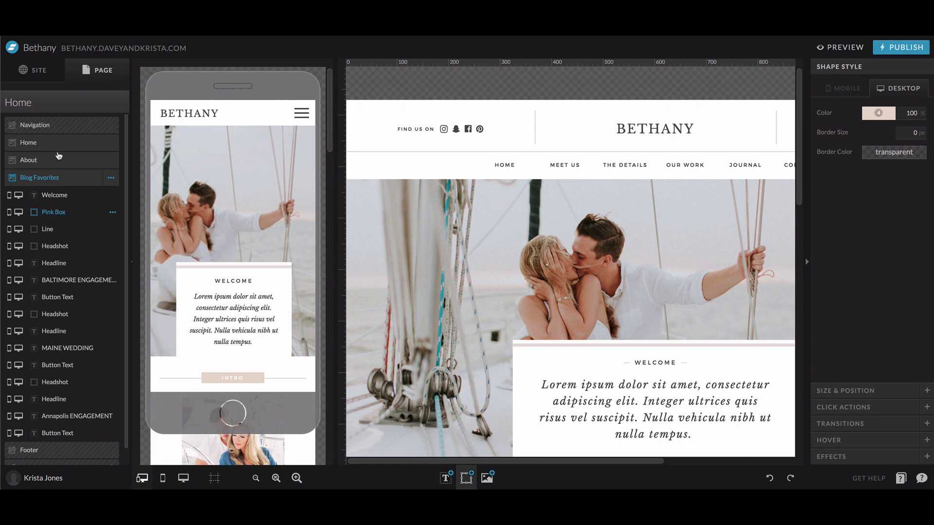
Step: Switch the left panel to the SITE view, listing Home, Meet, Details, Work, Contact and the canvases
left_click(39, 70)
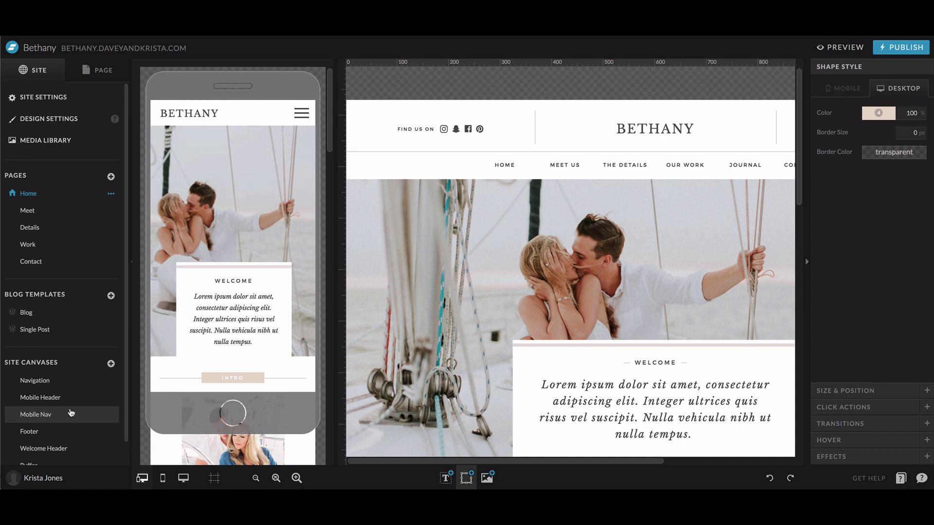
Step: Select the couple-photo canvas, then open the Blog template under Blog Templates
left_click(407, 376)
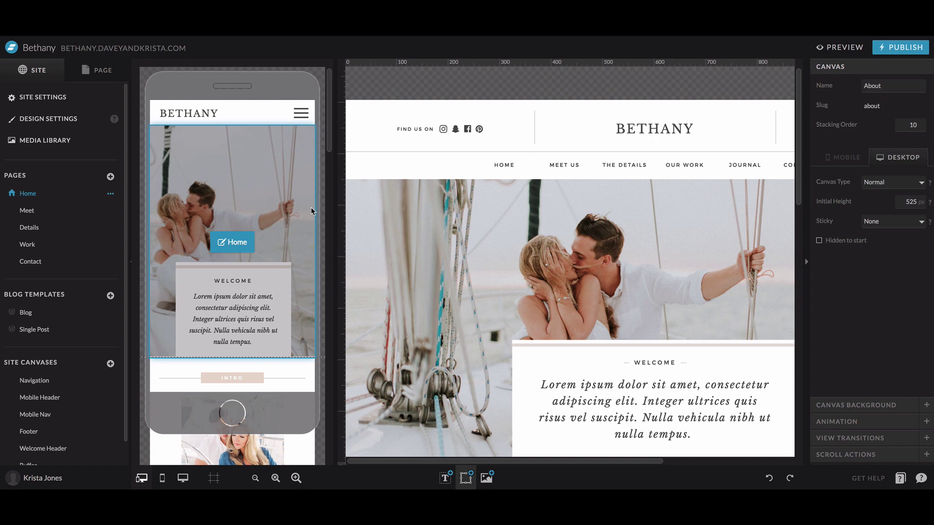
scroll(42, 311, "down", 1)
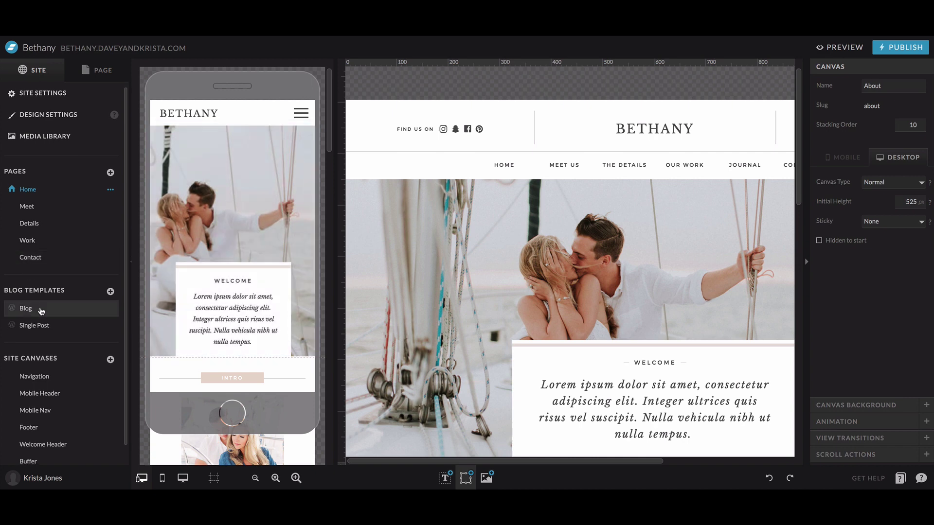
scroll(39, 314, "down", 1)
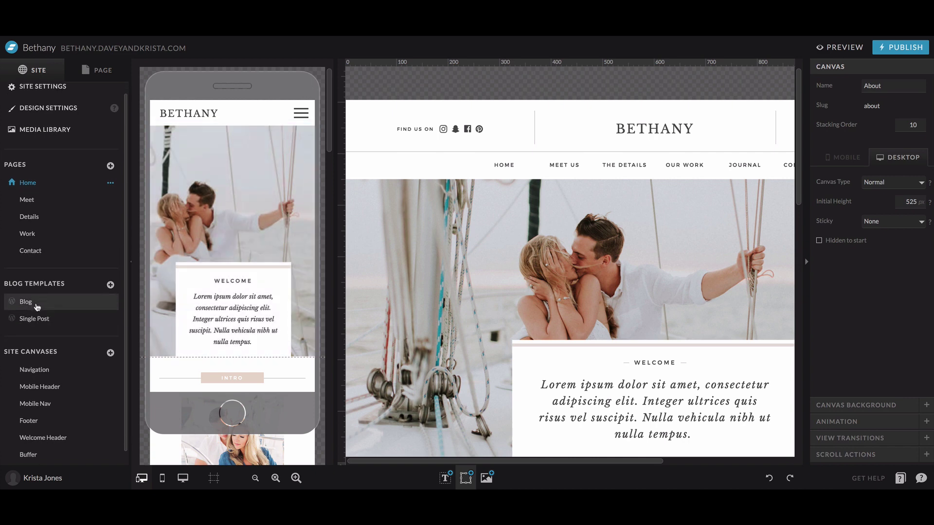
left_click(37, 305)
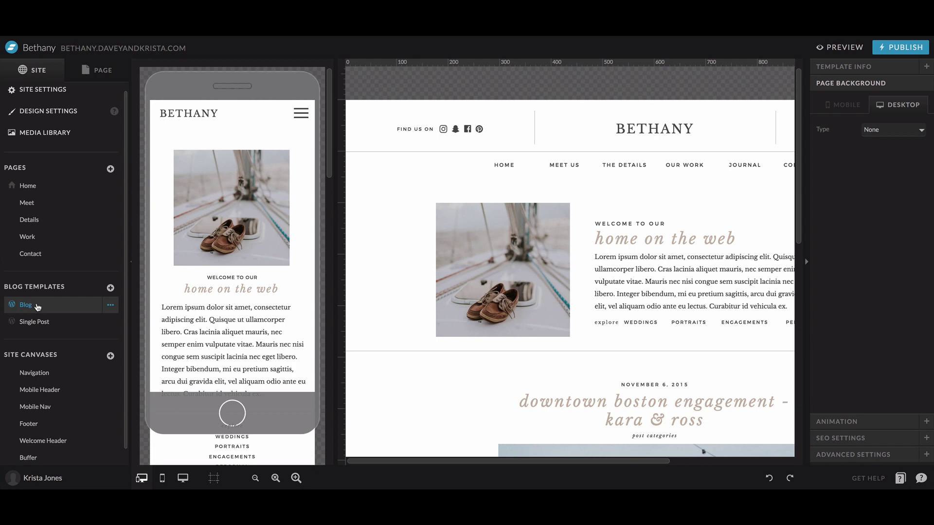
Step: Select the Welcome Header canvas, then the In Post Loop blog-post canvas below it
left_click(524, 287)
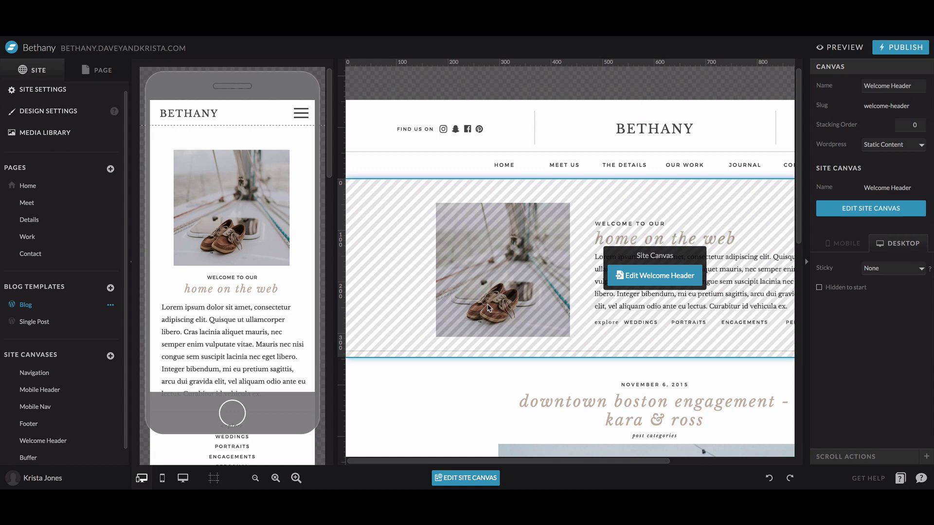
scroll(488, 307, "down", 6)
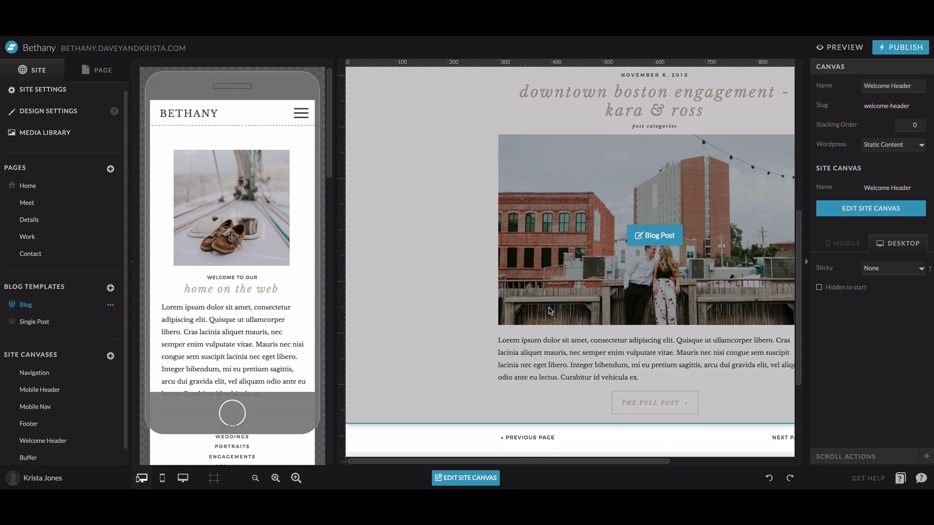
left_click(549, 311)
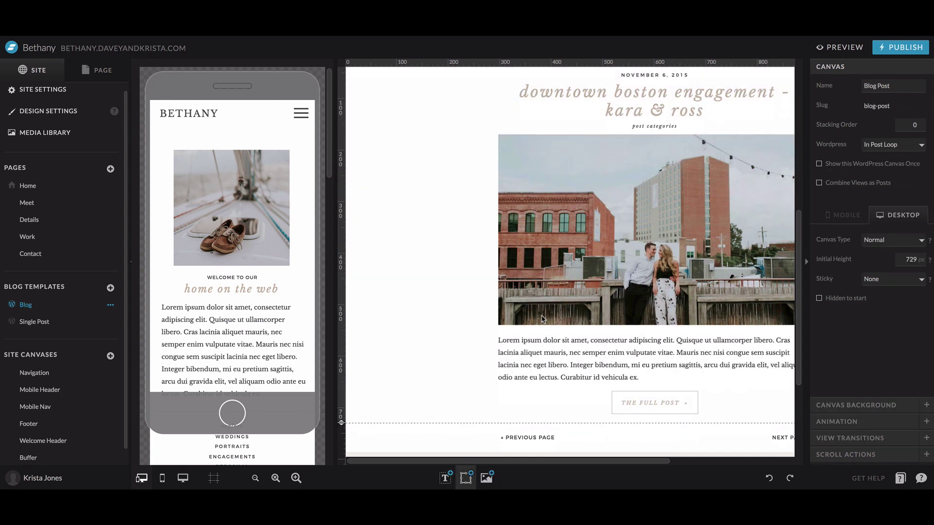
scroll(547, 318, "up", 1)
Step: Select the post title, then the featured post photo to show its image settings
left_click(695, 144)
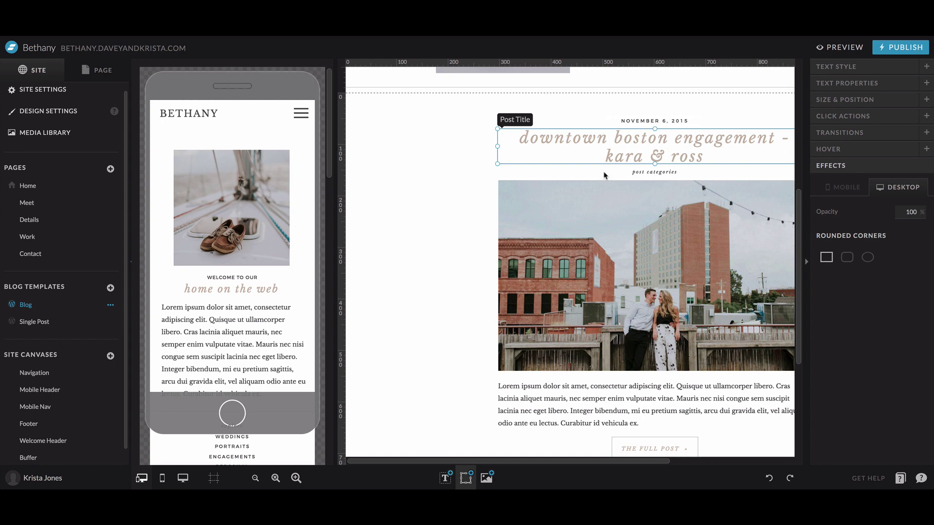
left_click(620, 212)
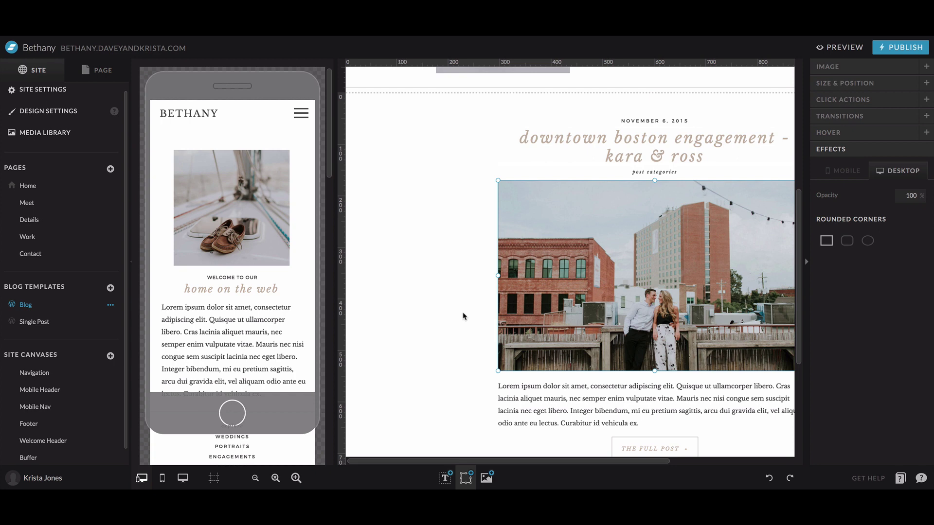
scroll(462, 316, "down", 1)
scroll(36, 346, "down", 1)
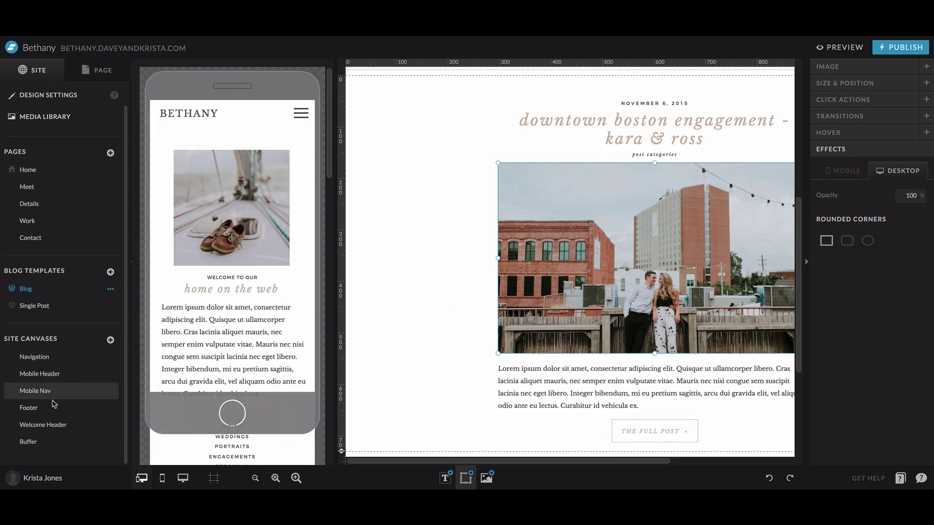
Step: View the Navigation and Mobile Nav site canvases, then open Welcome Header
left_click(42, 362)
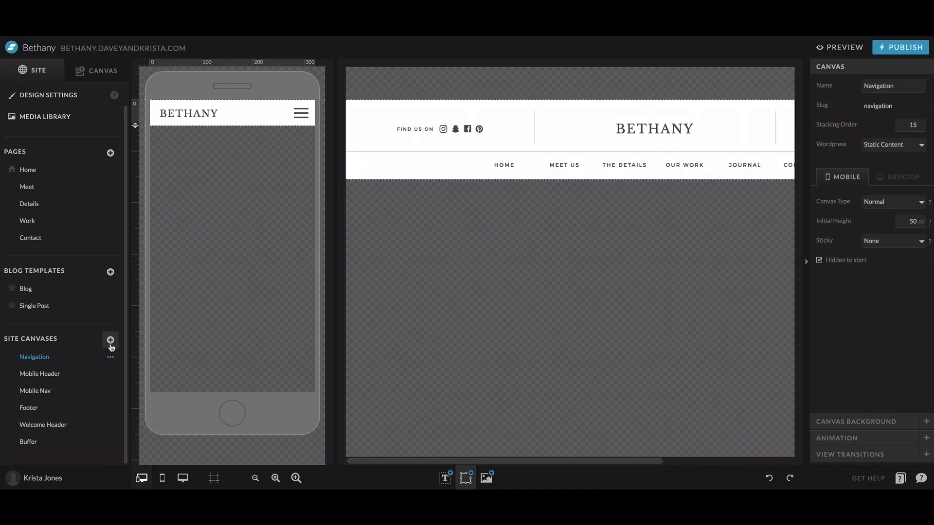
left_click(80, 390)
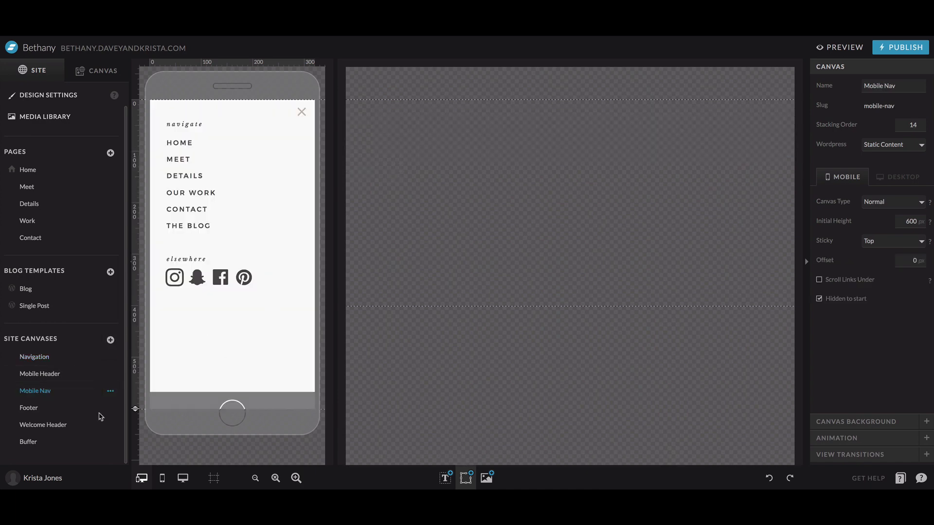
left_click(48, 428)
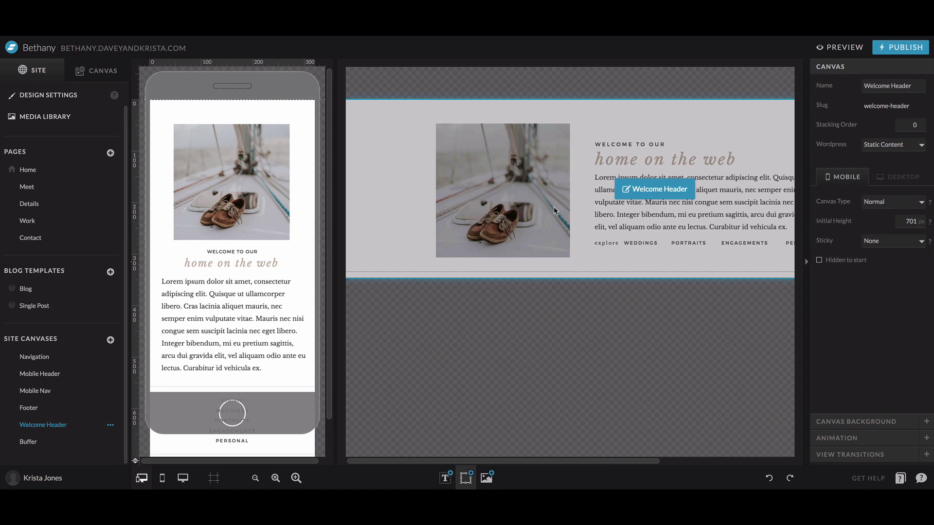
Step: Return to Home and, in the PAGE view, select the Navigation canvas and open it for editing
left_click(49, 171)
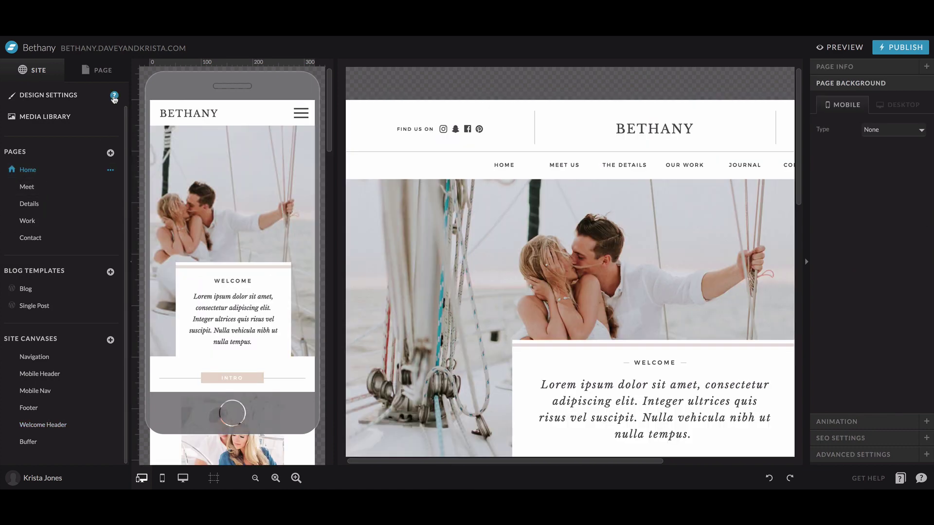
left_click(104, 72)
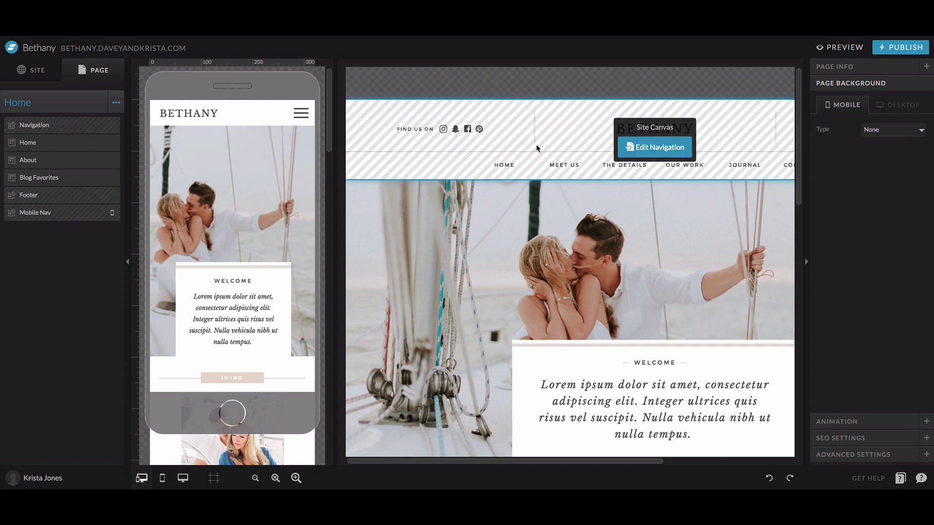
left_click(661, 315)
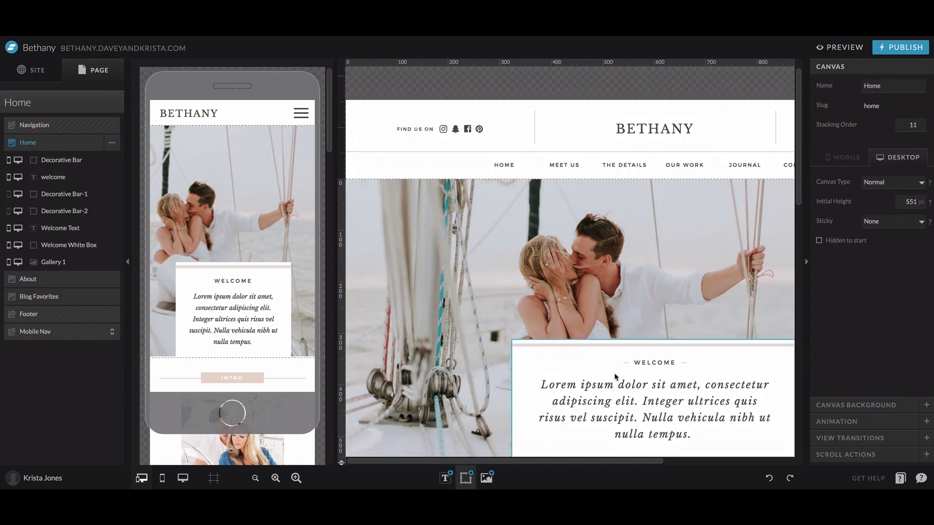
left_click(647, 141)
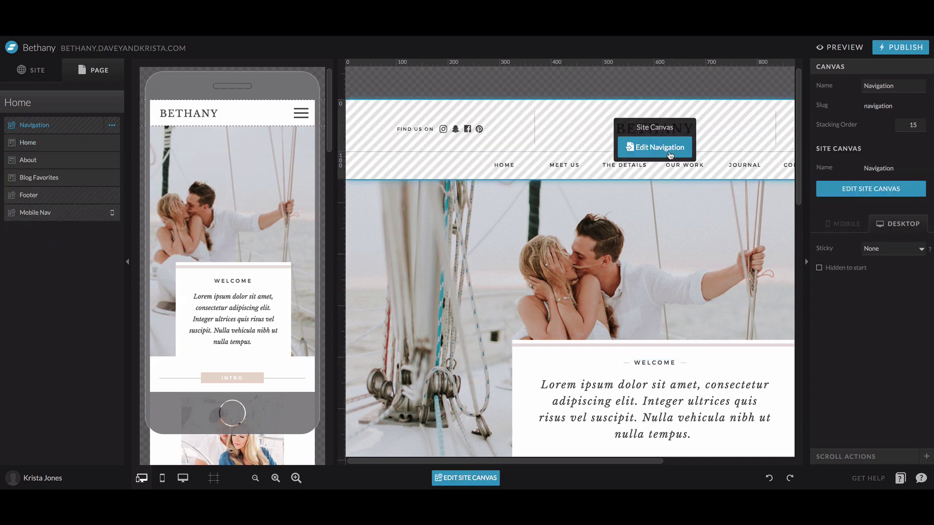
left_click(670, 155)
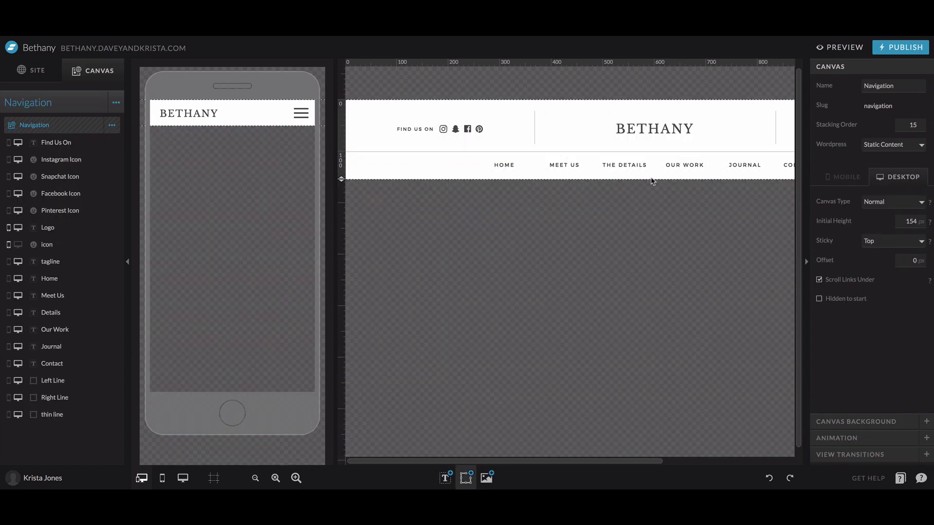
Step: Go back to the SITE list and reopen the Home page
left_click(41, 82)
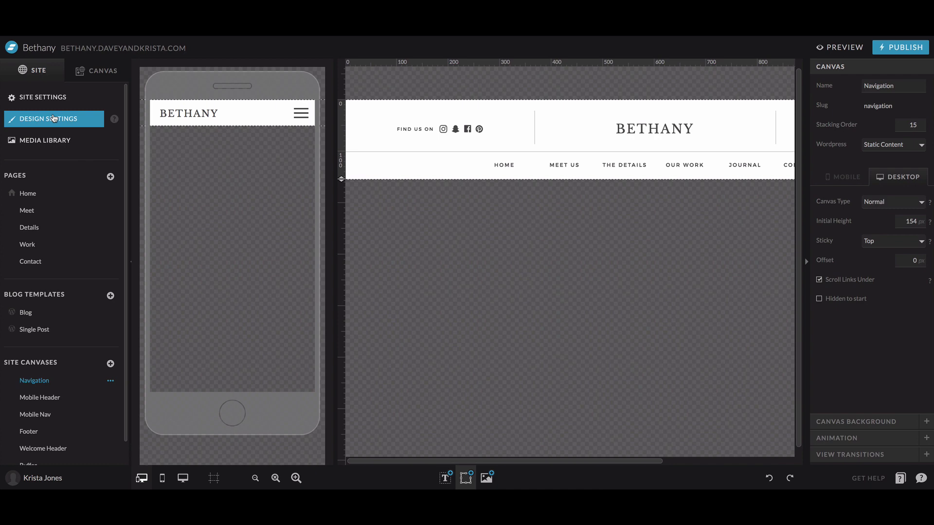
scroll(55, 119, "down", 1)
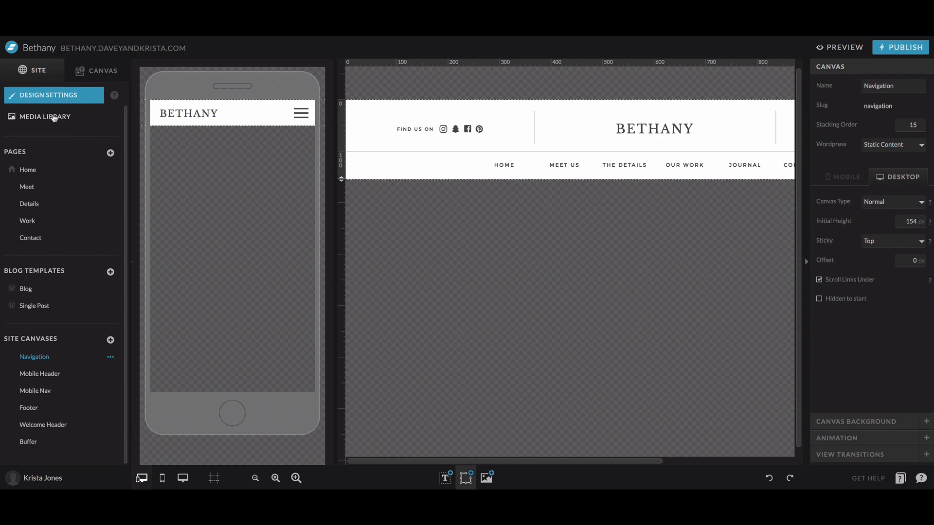
left_click(54, 173)
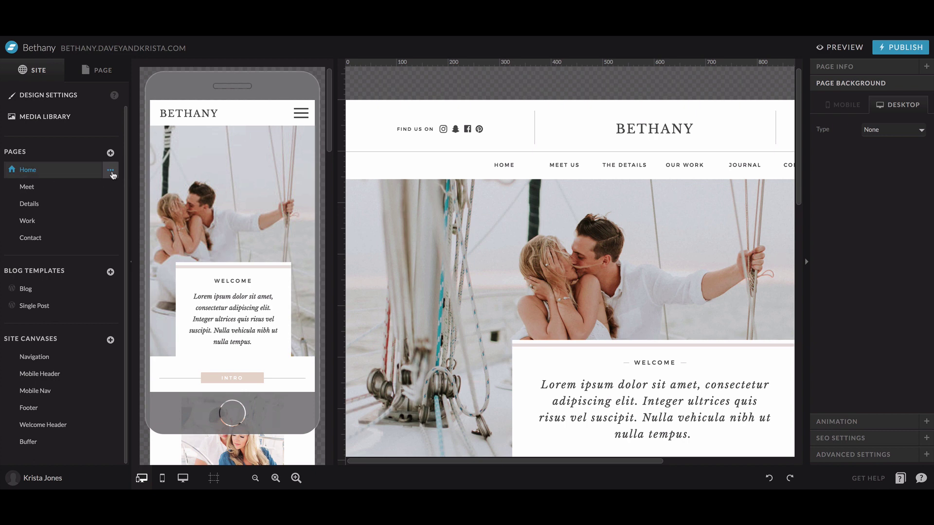
Step: Check the Home page's options, then switch to the Meet page
left_click(110, 170)
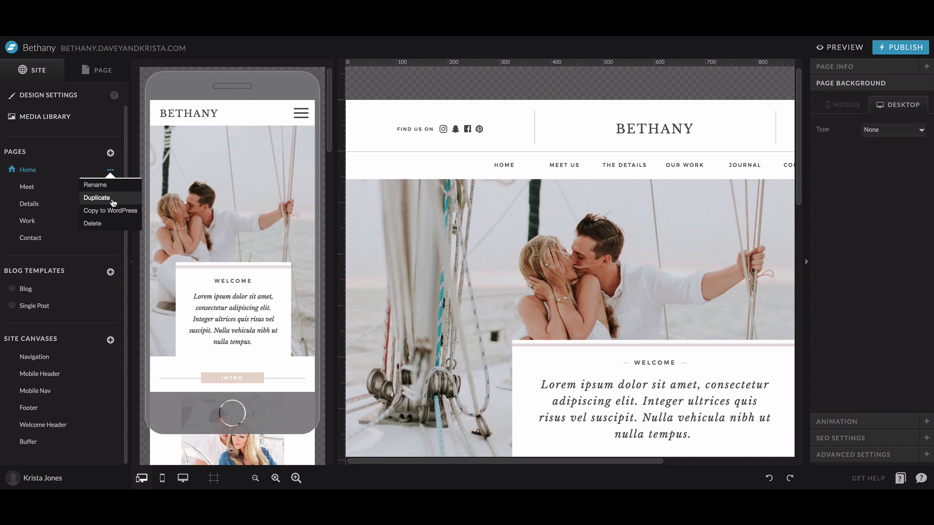
left_click(75, 188)
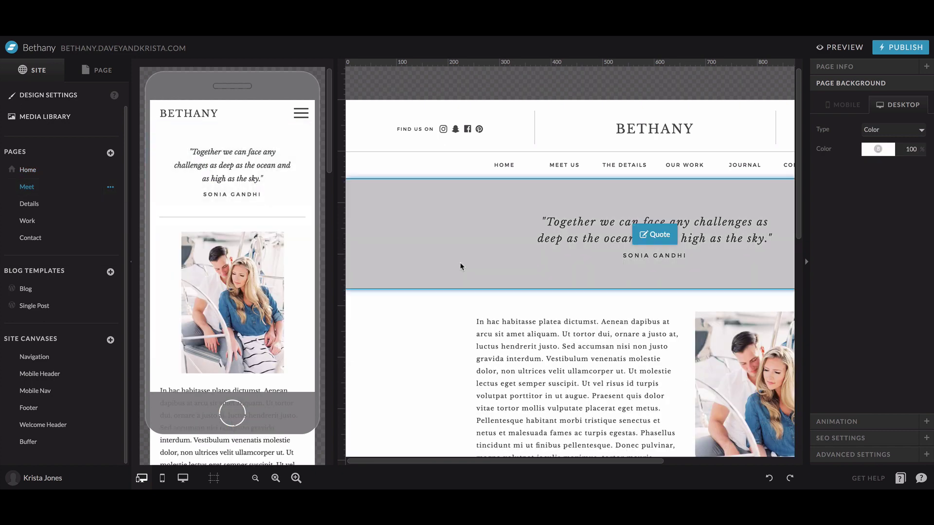
scroll(461, 267, "down", 2)
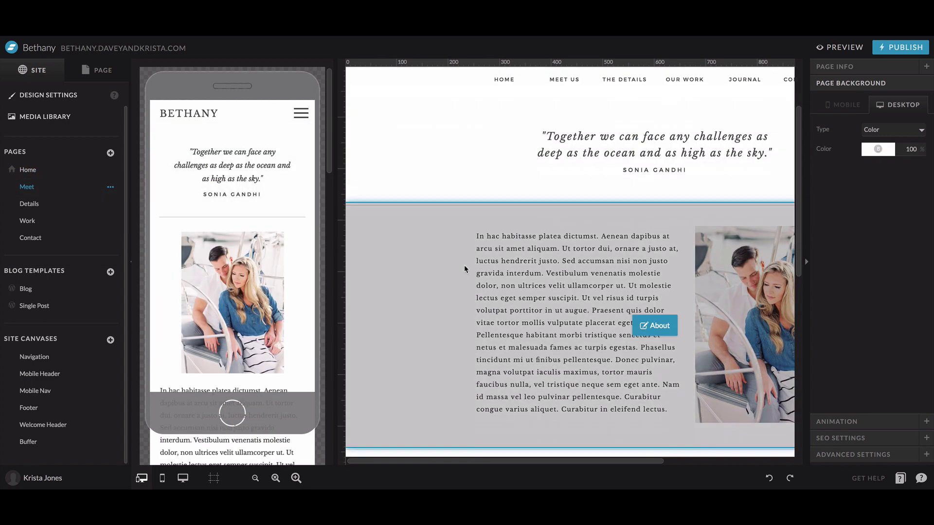
Step: Review the Meet page's options and its About canvas, then the add-page choices
left_click(110, 187)
left_click(417, 233)
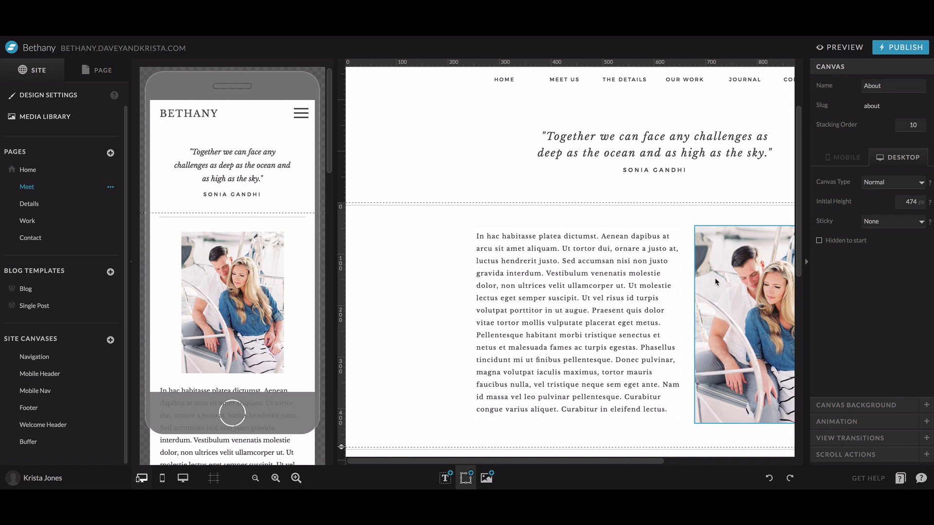
left_click(110, 187)
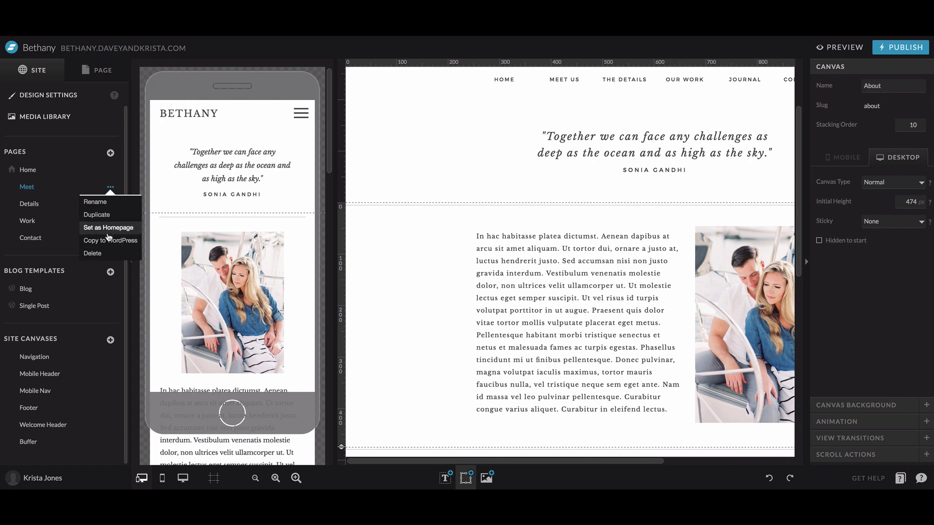
left_click(111, 155)
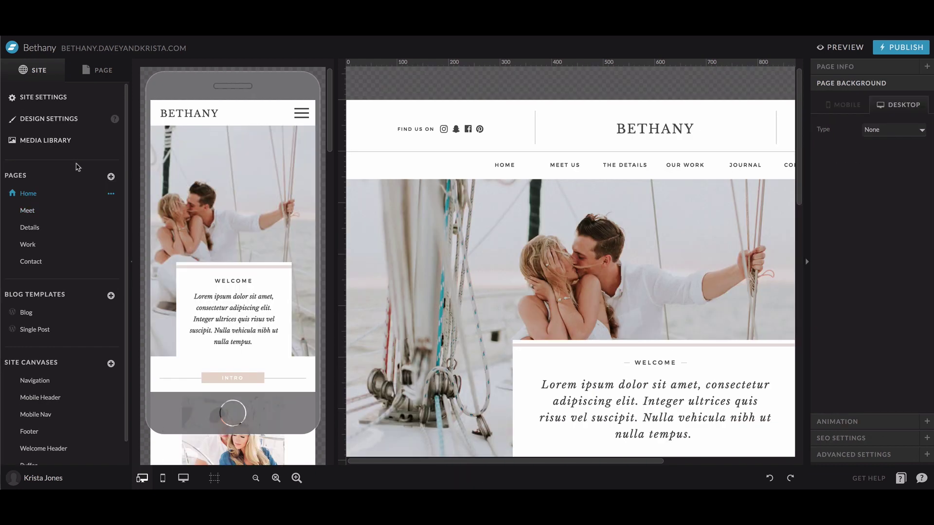
Step: In Design Settings > Site Style, set palette colour 3 to blue #5c8fb8
left_click(72, 120)
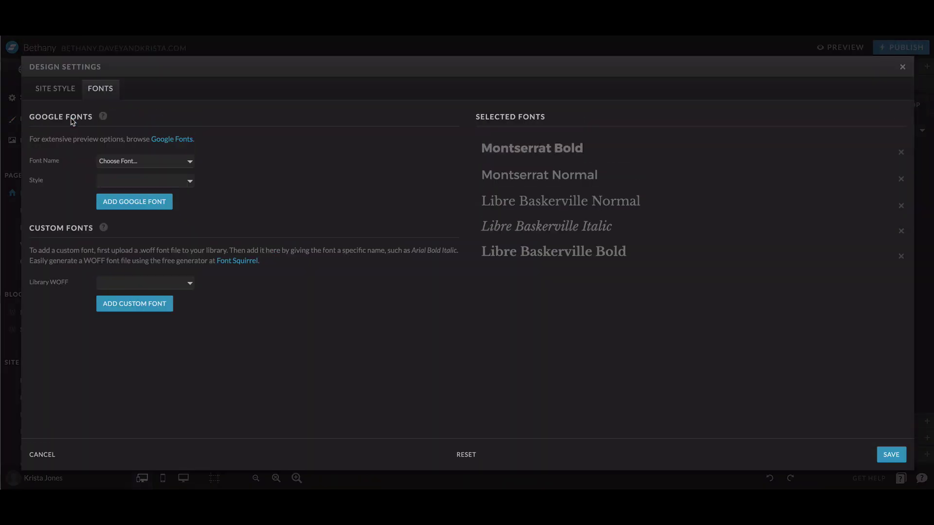
left_click(66, 97)
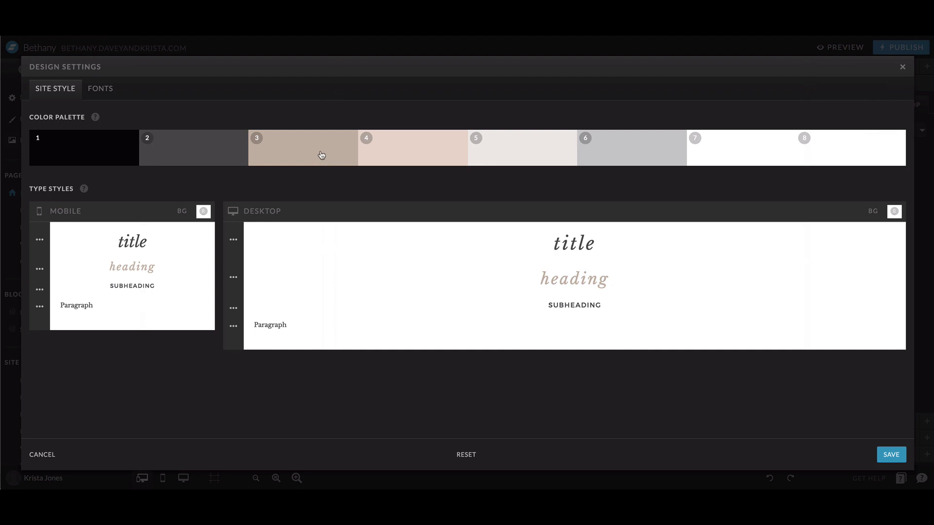
left_click(322, 155)
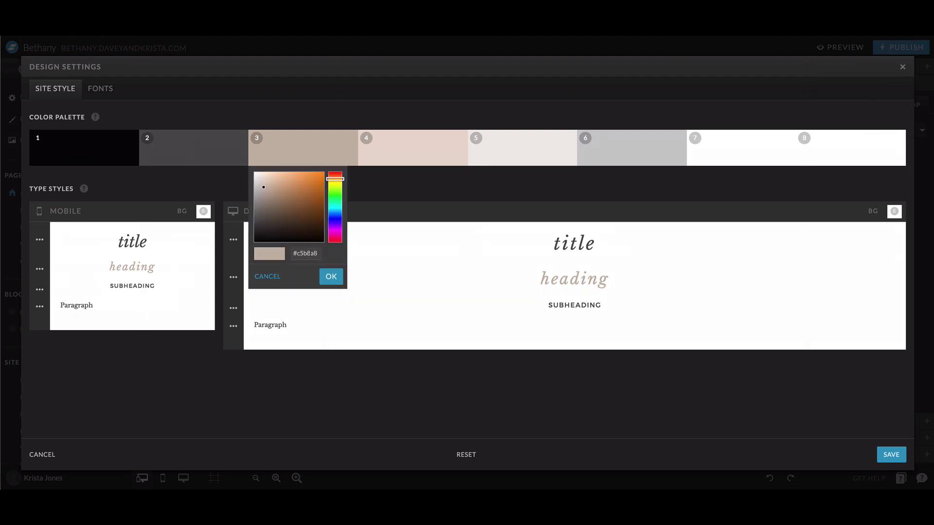
left_click(335, 212)
left_click(289, 191)
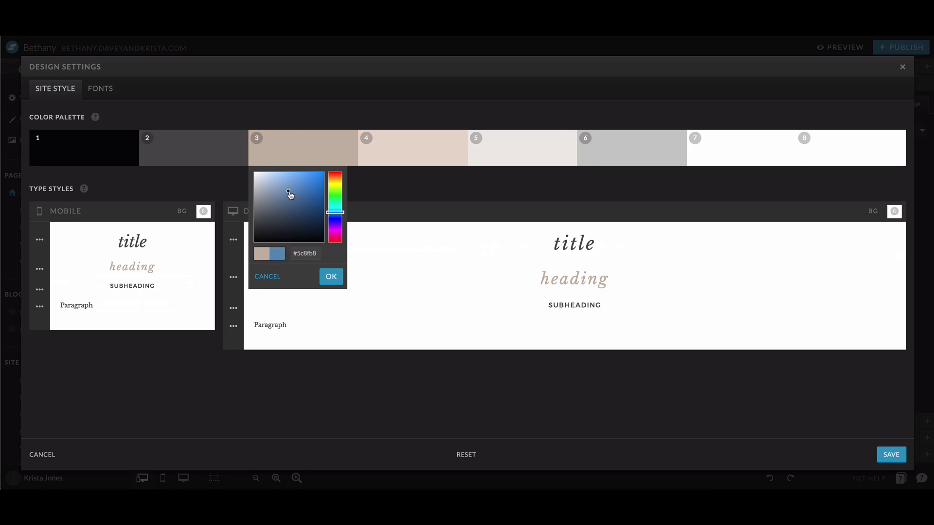
left_click(331, 276)
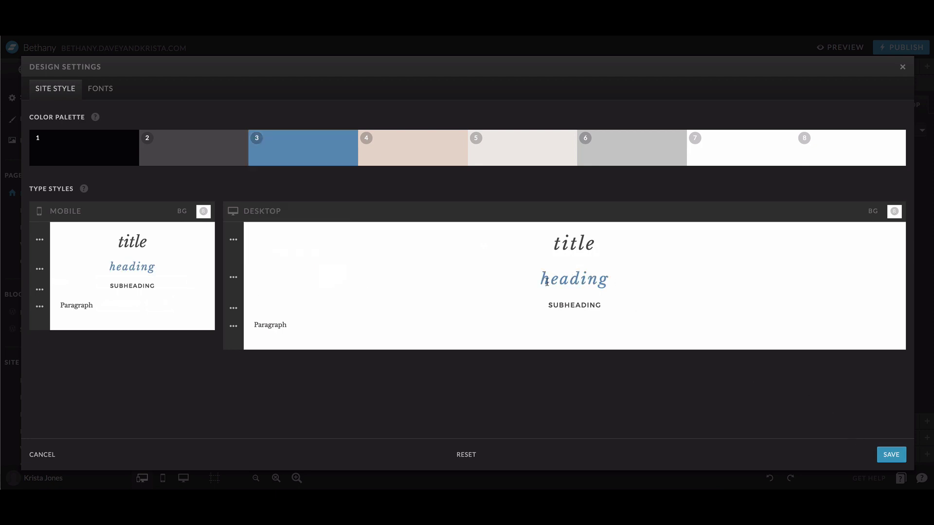
Step: Save the blue palette, then inspect the Home canvas, its blue accent line and the About canvas
left_click(890, 454)
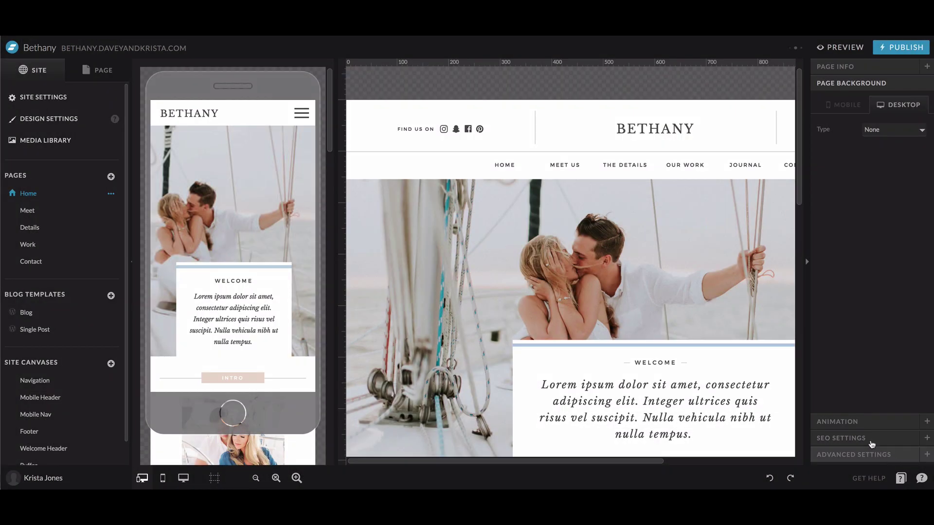
scroll(671, 235, "down", 1)
left_click(731, 323)
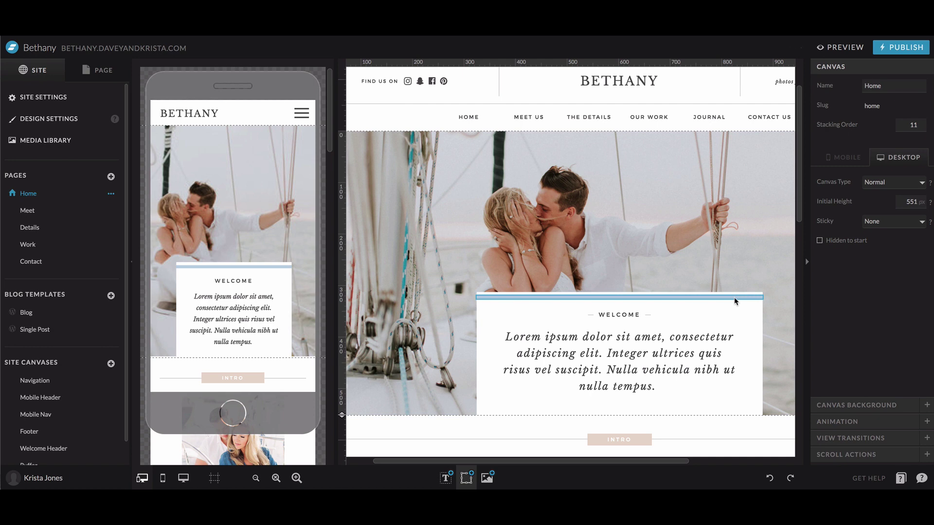
left_click(735, 301)
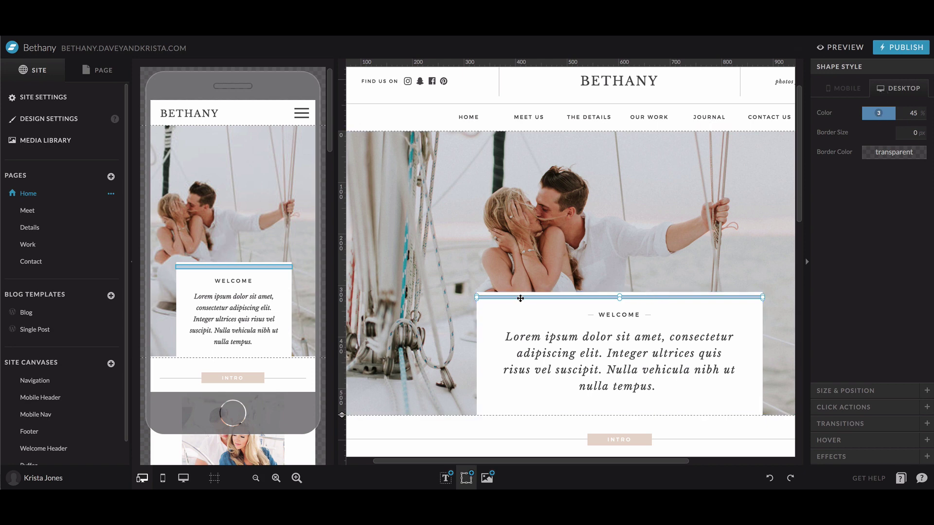
scroll(518, 297, "down", 6)
left_click(744, 350)
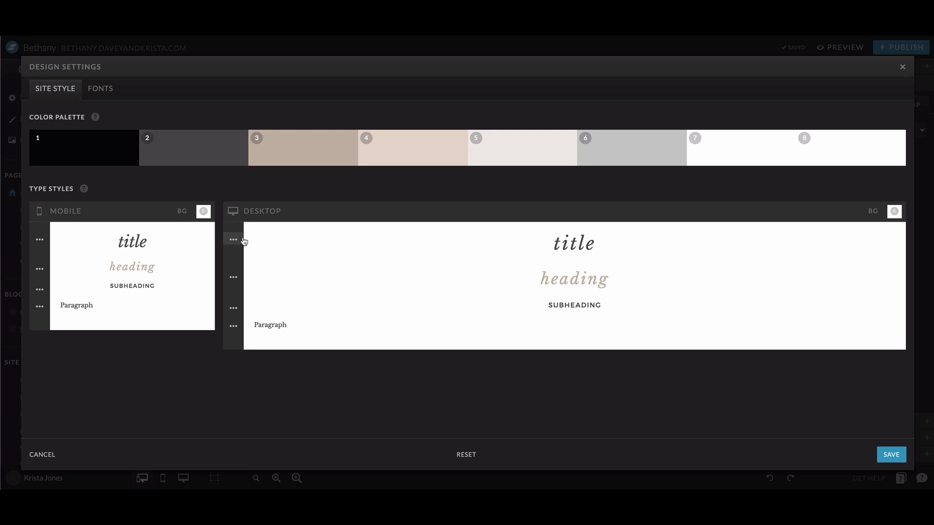
Step: Open the desktop Paragraph style: Libre Baskerville Normal, 12 px, line height 2, colour 2
left_click(233, 326)
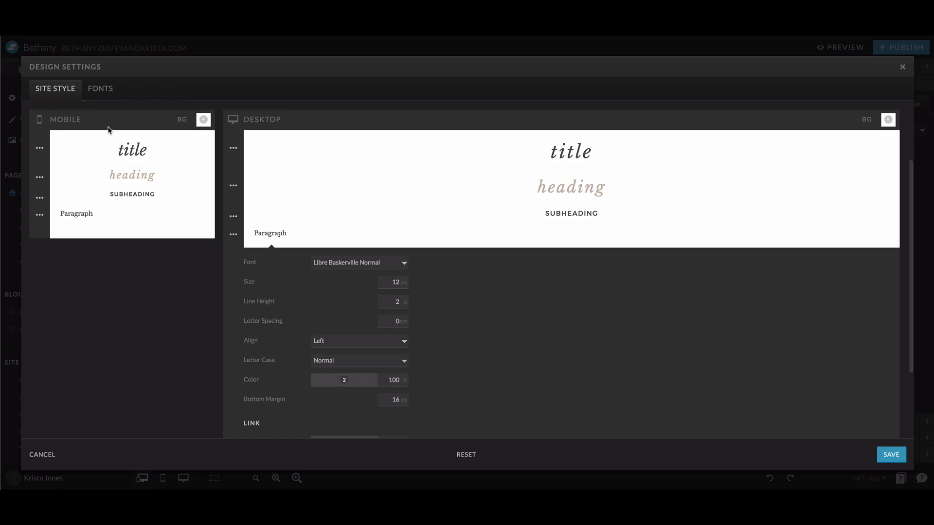
Step: Add the Abel Google font in Normal style to the site's fonts
left_click(116, 92)
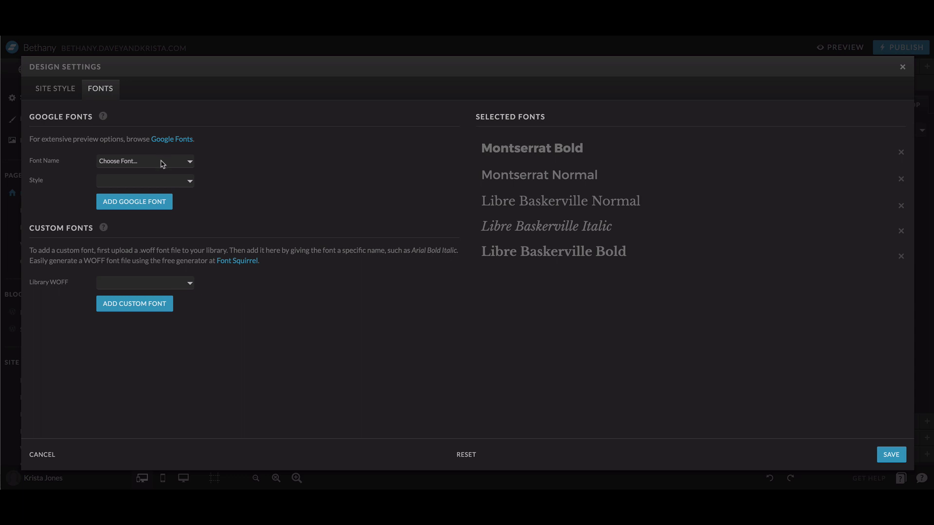
left_click(162, 163)
left_click(155, 182)
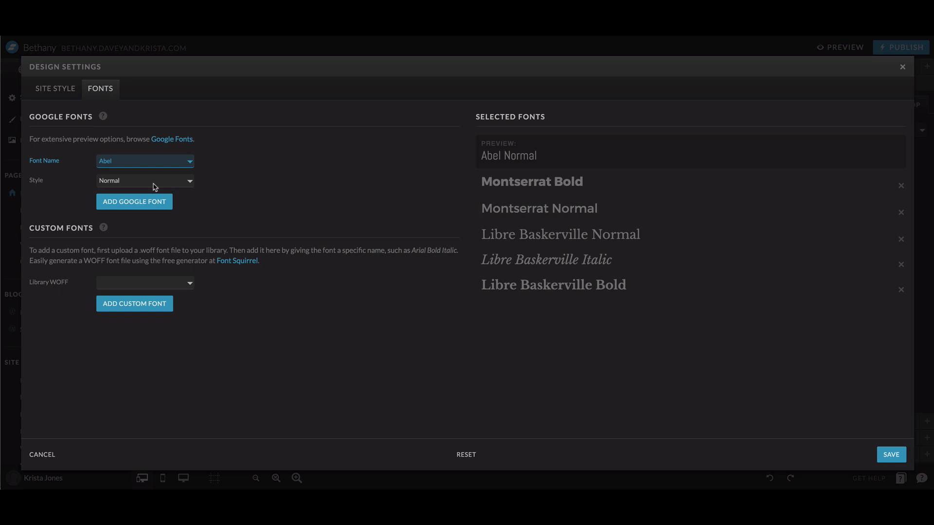
left_click(135, 181)
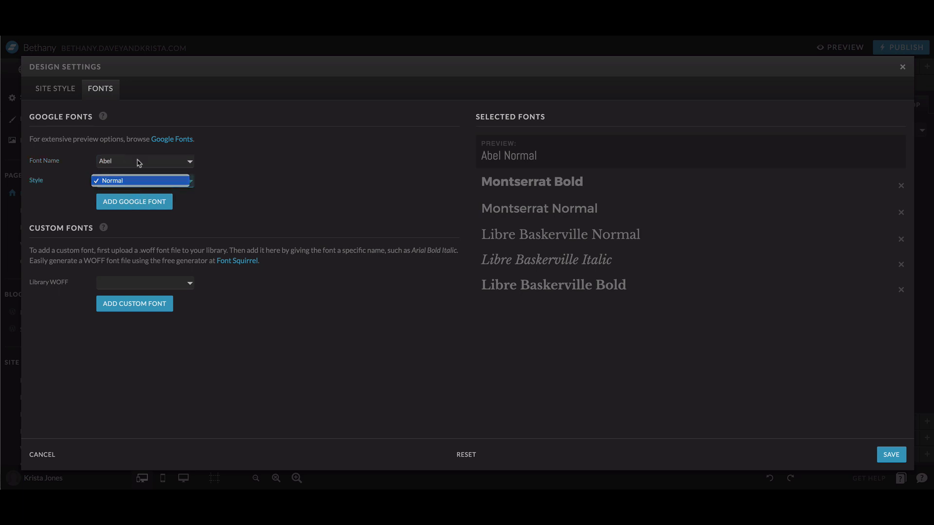
left_click(128, 181)
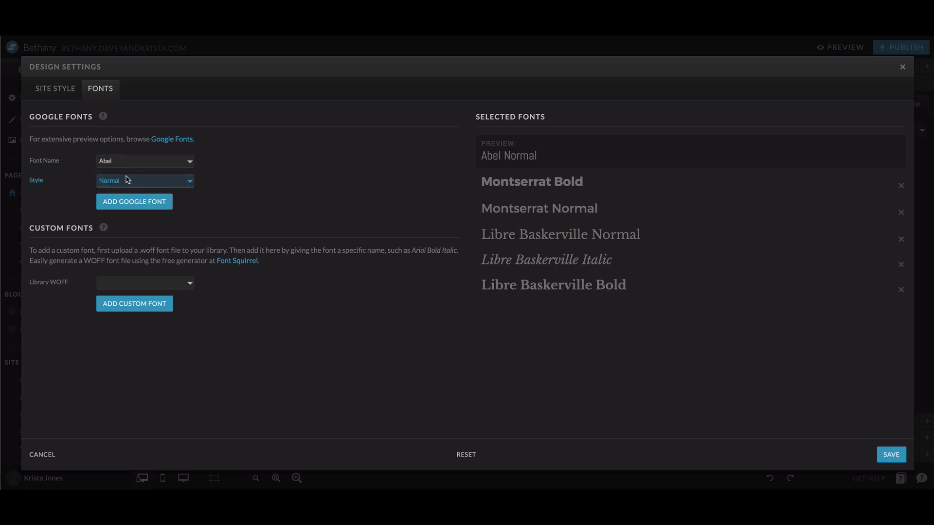
left_click(131, 208)
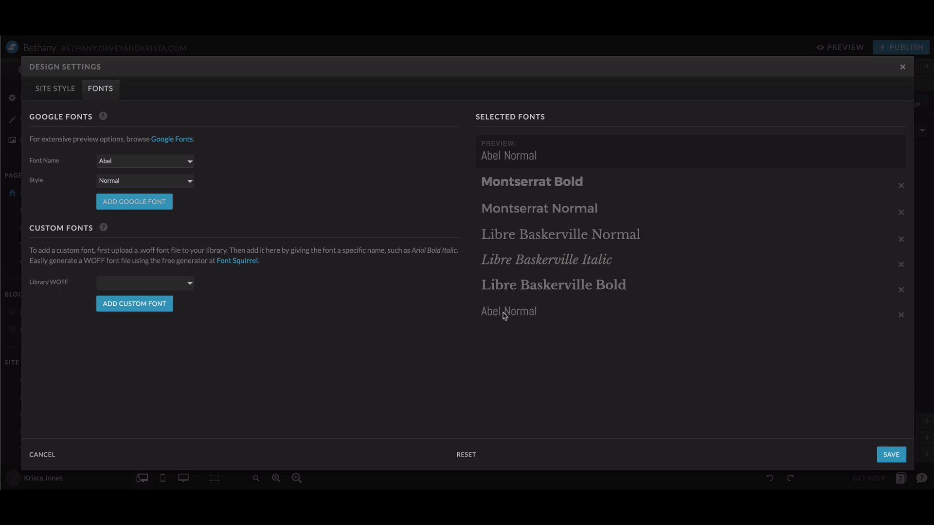
Step: Remove Abel Normal from the site fonts and close Design Settings
left_click(901, 315)
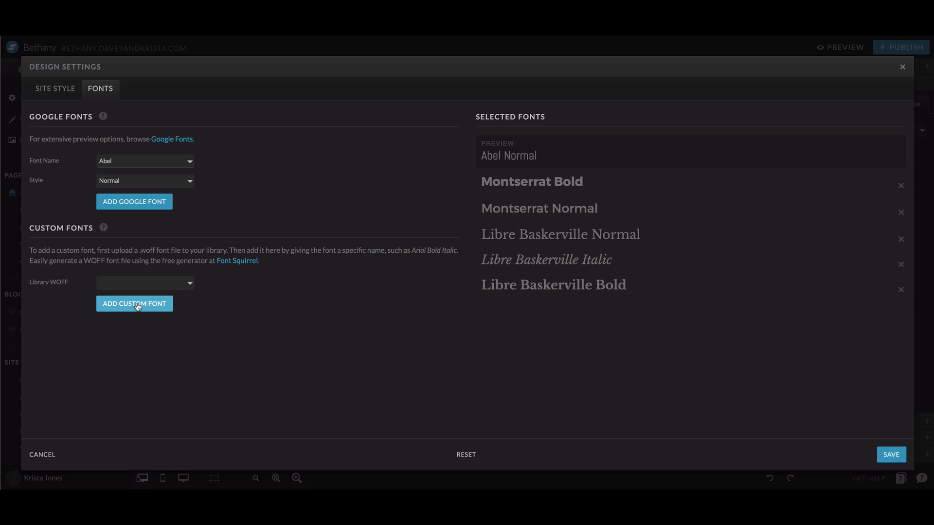
left_click(902, 67)
Step: Show the Home page's section list and select the About canvas in the desktop-only layout
left_click(87, 72)
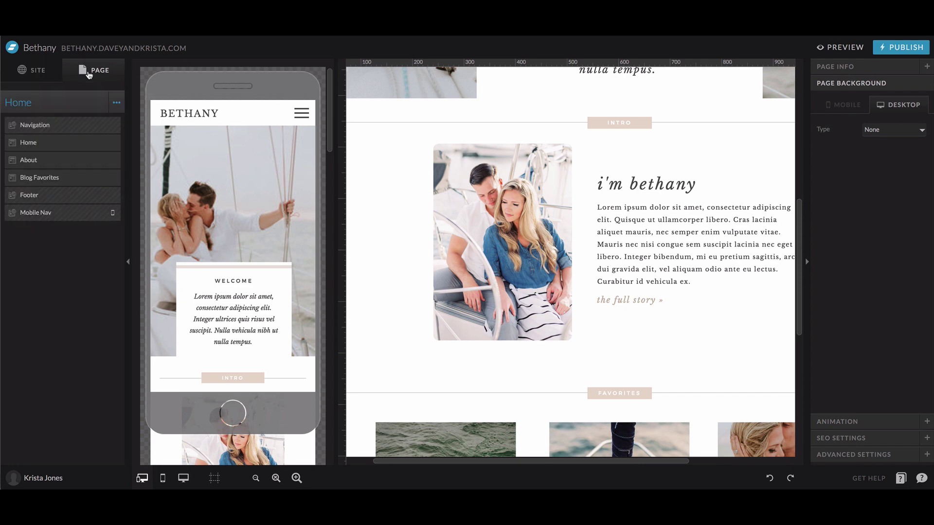
left_click(183, 478)
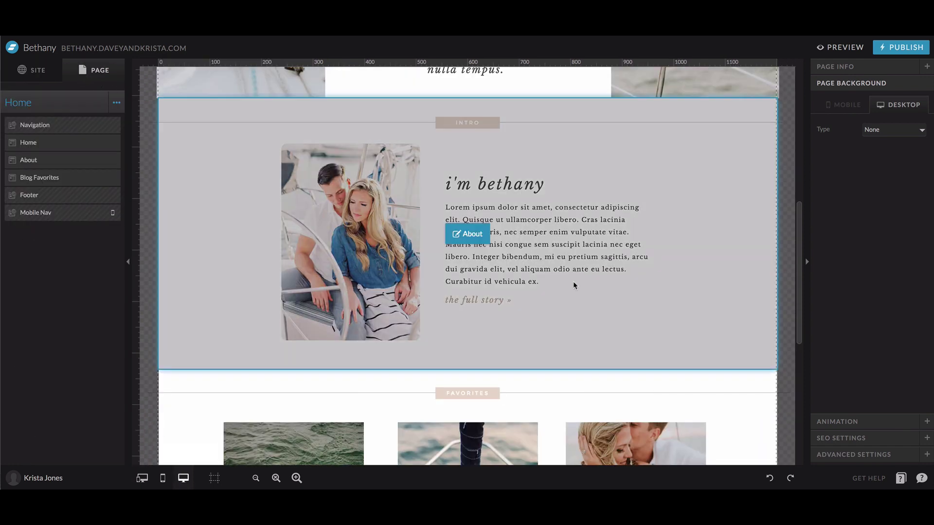
left_click(573, 282)
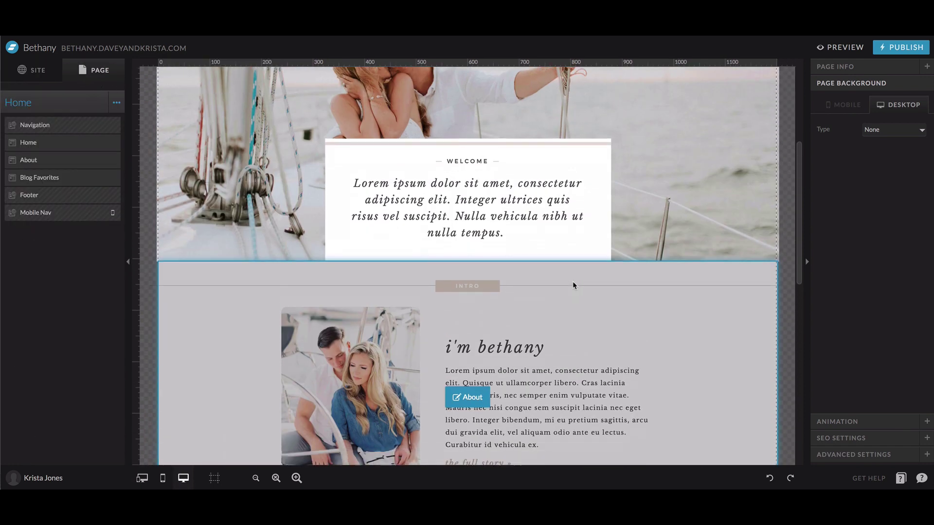
scroll(572, 282, "down", 1)
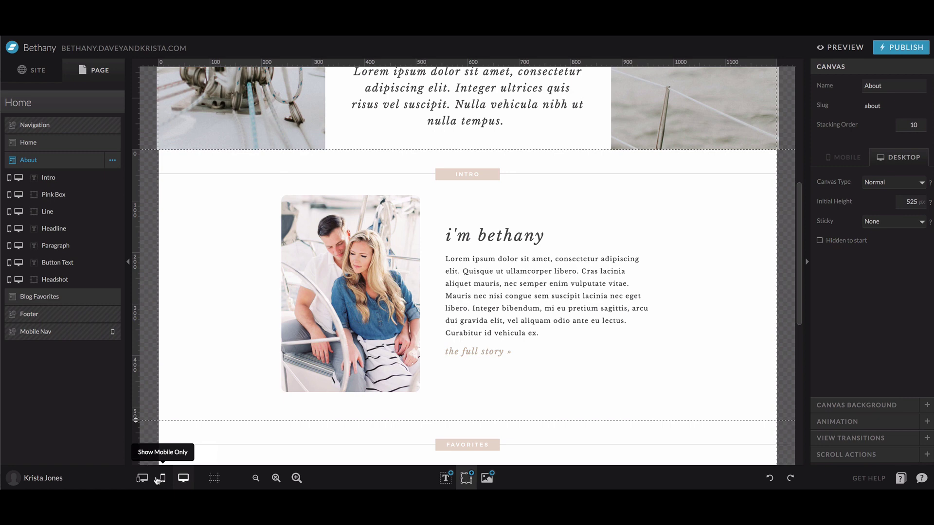
Step: Preview mobile and desktop side by side, then return to desktop only
left_click(141, 478)
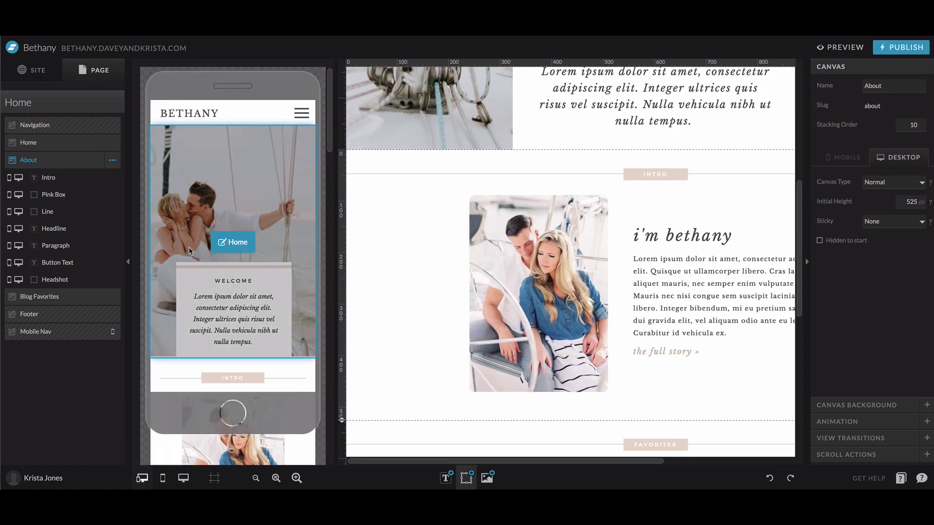
scroll(584, 340, "down", 1)
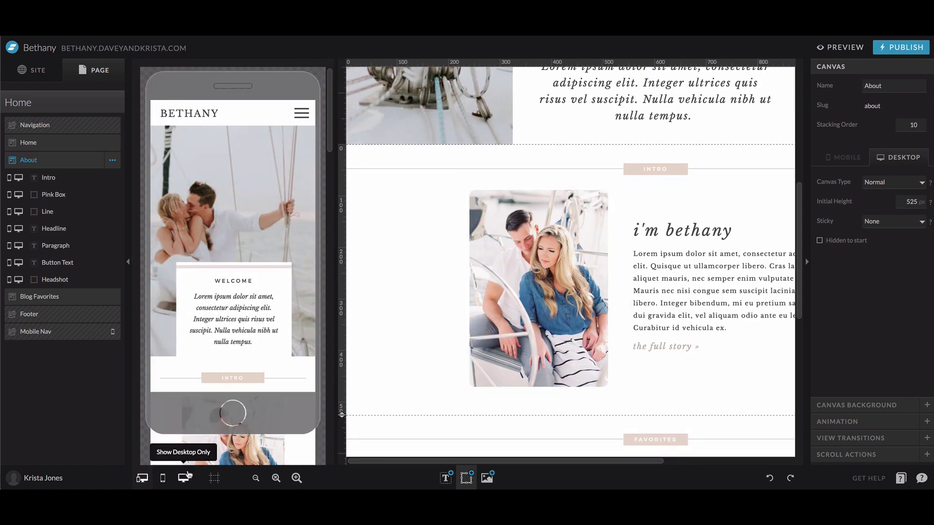
left_click(184, 477)
mouse_move(451, 477)
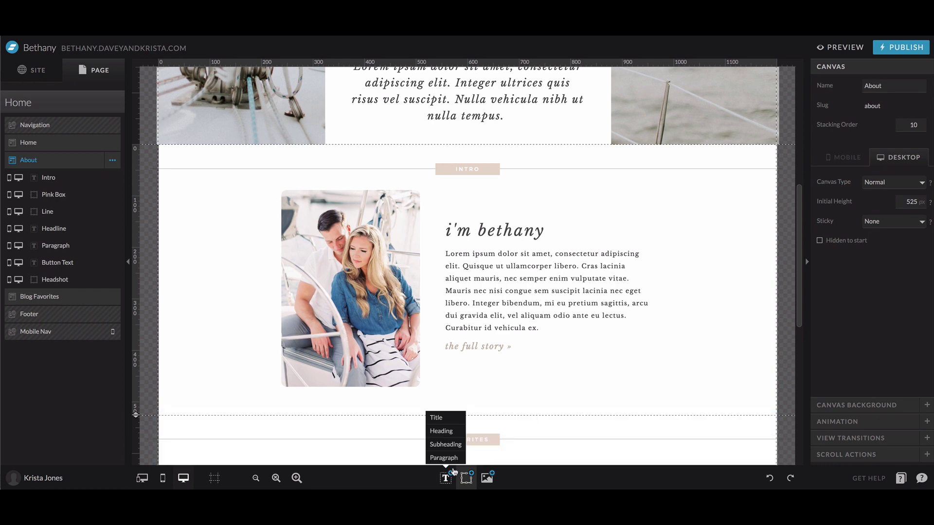
Step: Add Title, Heading and Paragraph text elements, moving the paragraph below the bio text
left_click(454, 425)
mouse_move(443, 479)
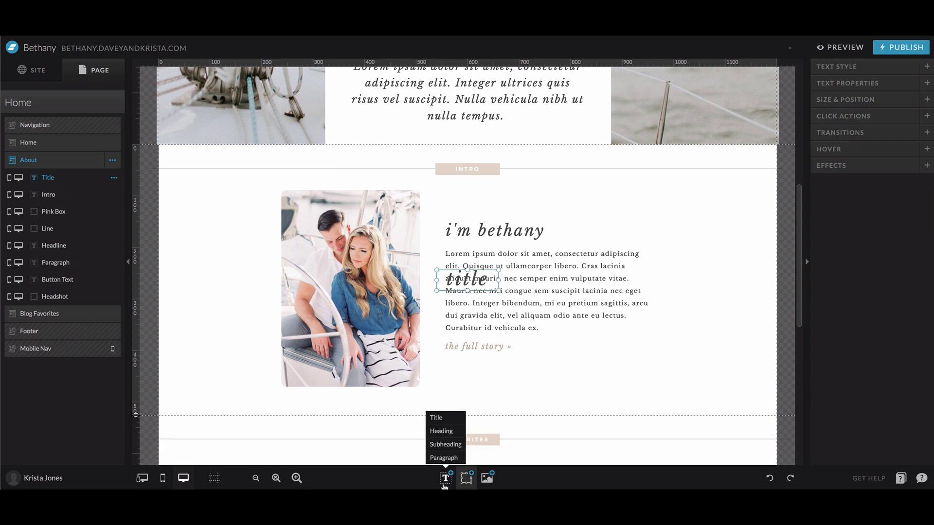
left_click(441, 431)
left_click(446, 457)
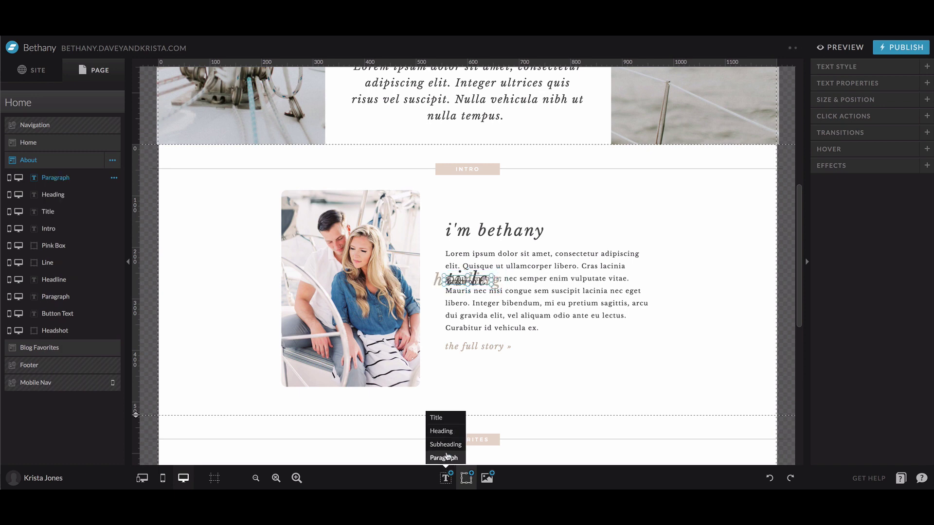
left_click_drag(487, 281, 706, 417)
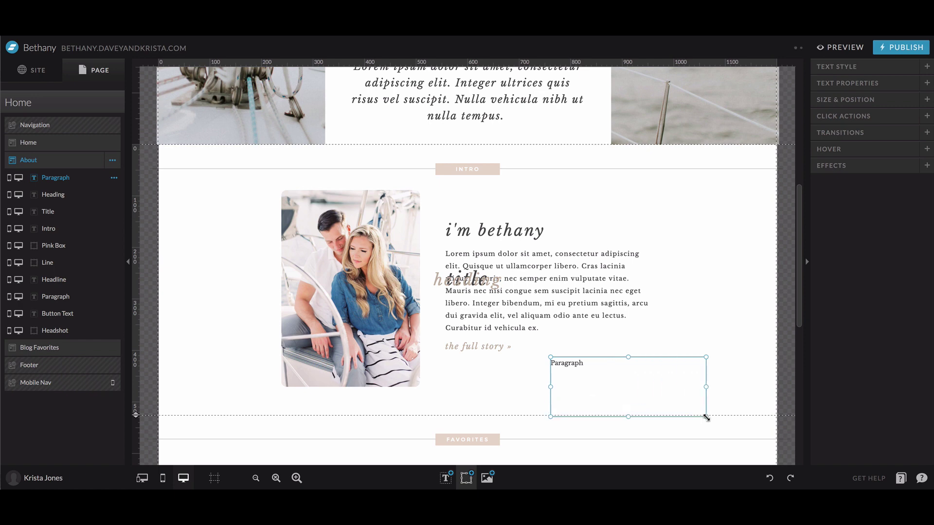
Step: Move the heading beside 'the full story' line, left-align it and set its size to 25
left_click(484, 280)
left_click_drag(483, 280, 741, 343)
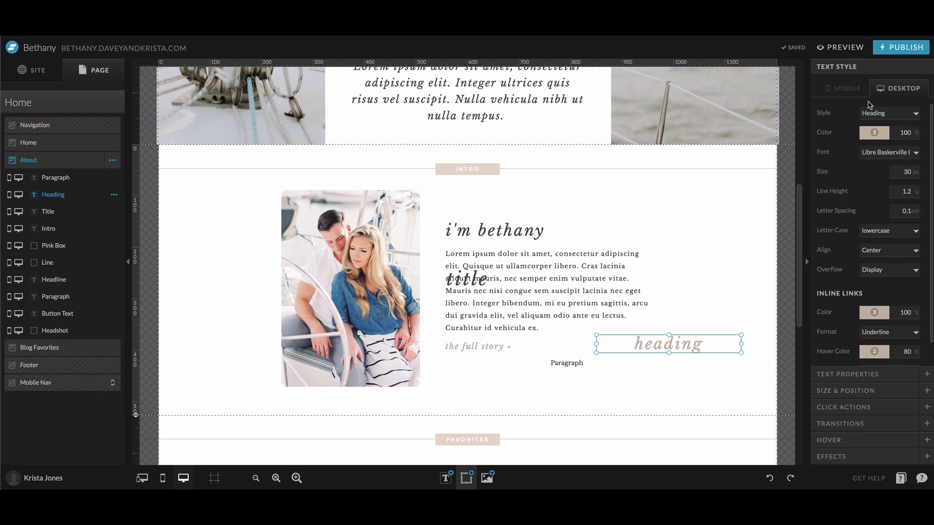
left_click(881, 250)
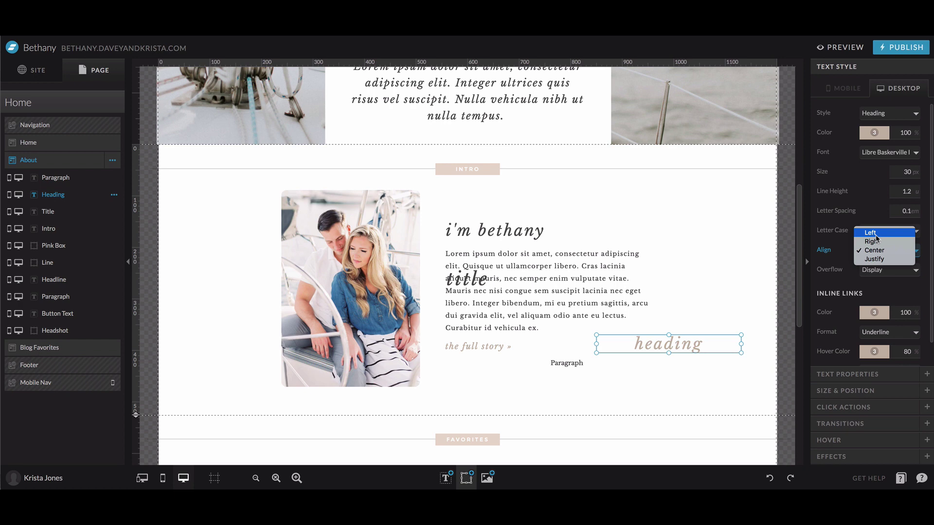
left_click(882, 235)
scroll(883, 232, "down", 1)
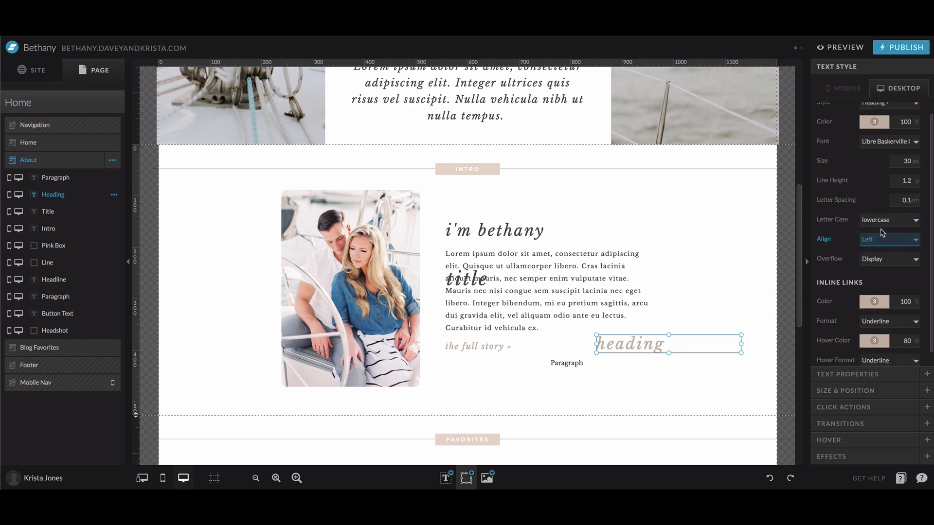
left_click(914, 162)
left_click(915, 163)
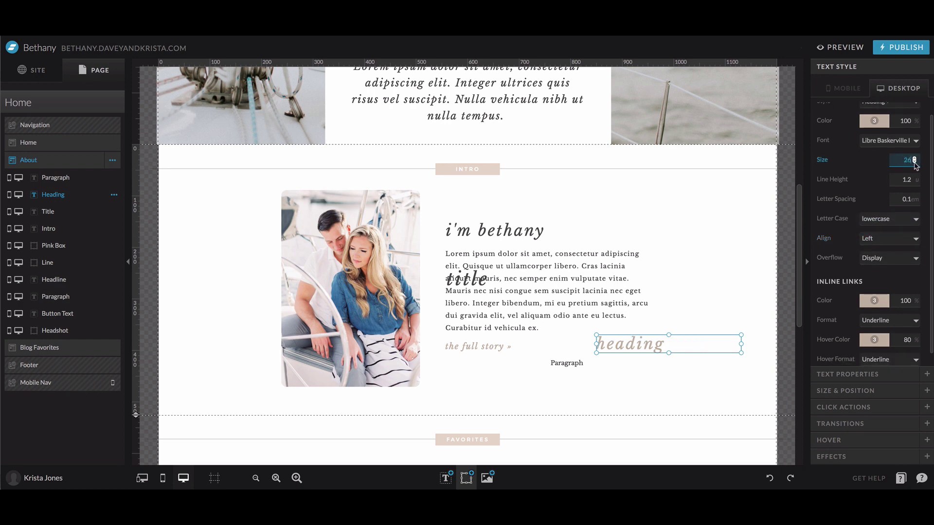
left_click(915, 164)
left_click(652, 338)
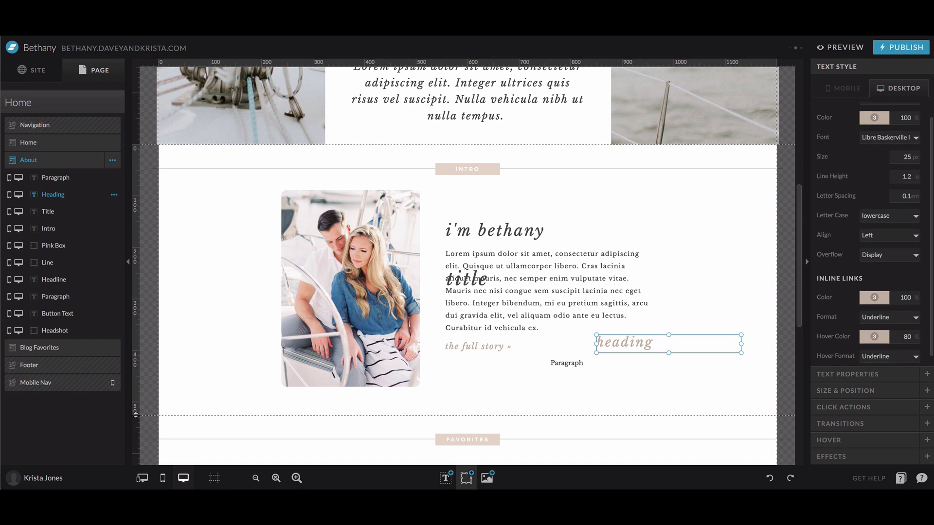
Step: Check the heading's colour choices without changing them, then select the bio paragraph
left_click(874, 117)
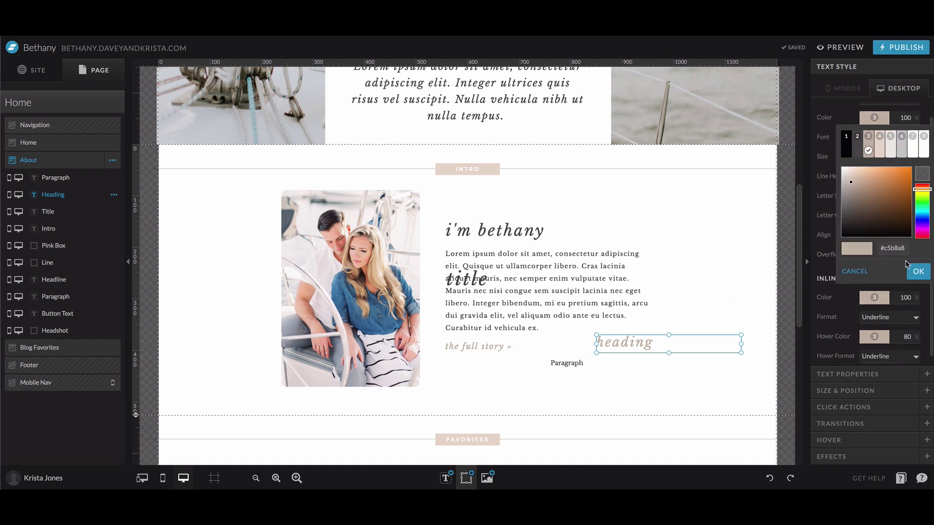
left_click(854, 272)
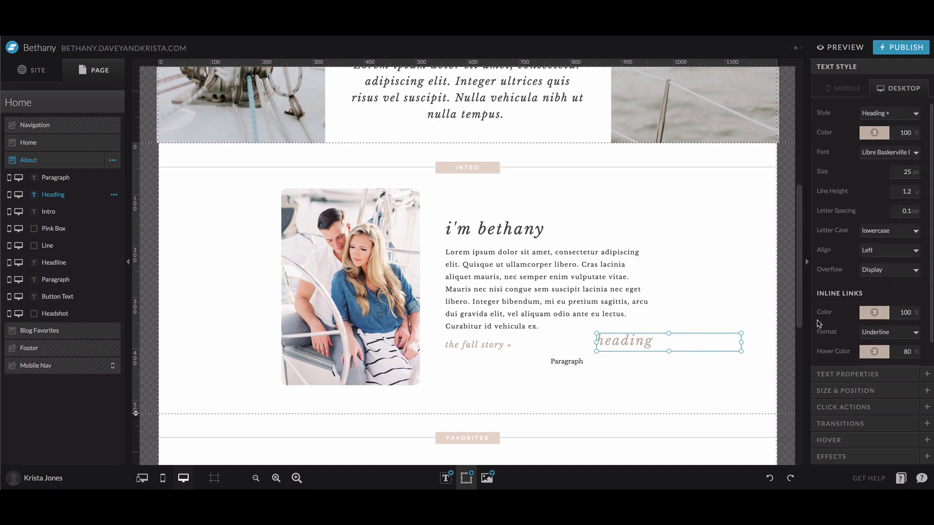
scroll(914, 311, "down", 1)
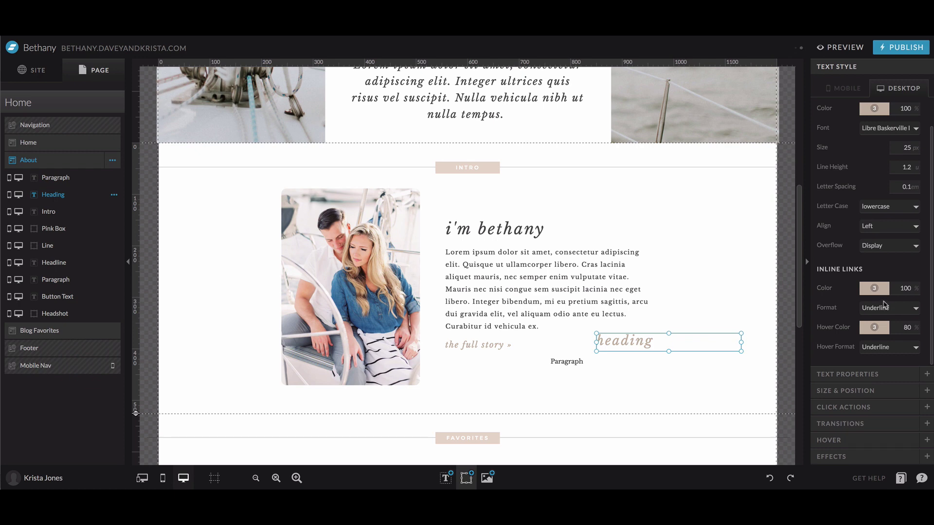
left_click(599, 284)
Step: Select 'Quisque ut ullamcorper libero.' in the bio paragraph and review its link type options
left_click(601, 281)
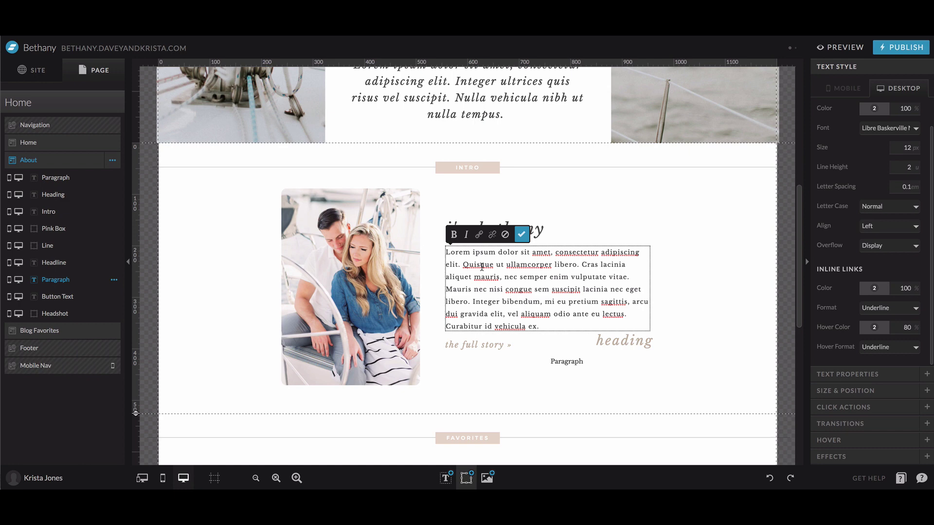
left_click_drag(463, 265, 578, 265)
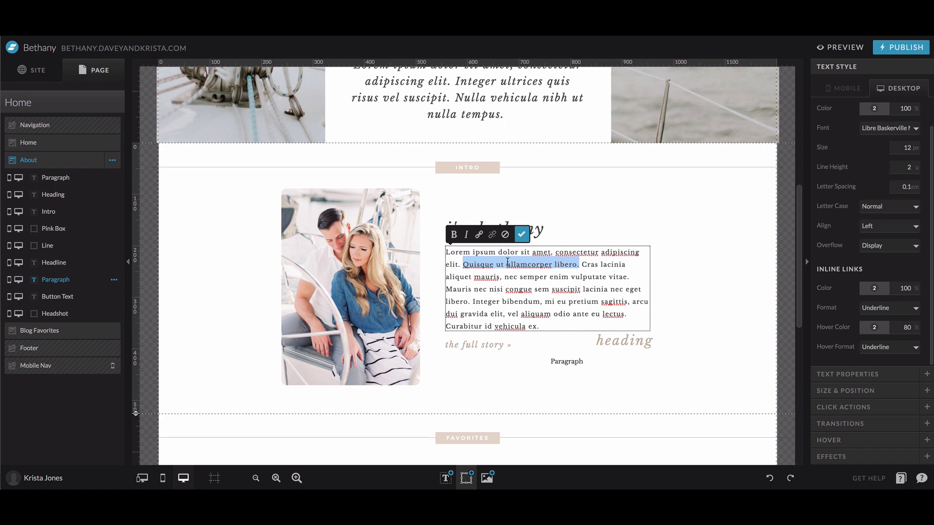
left_click(479, 235)
left_click(501, 85)
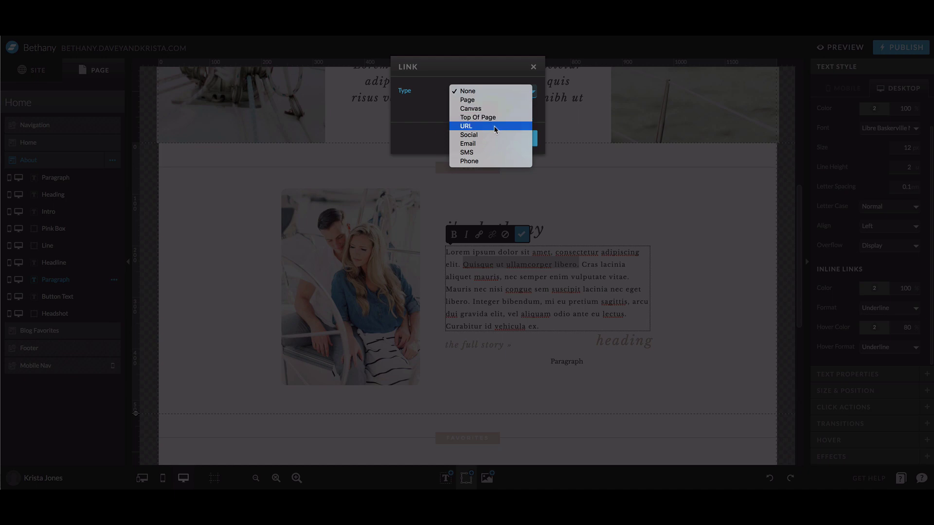
key("Escape")
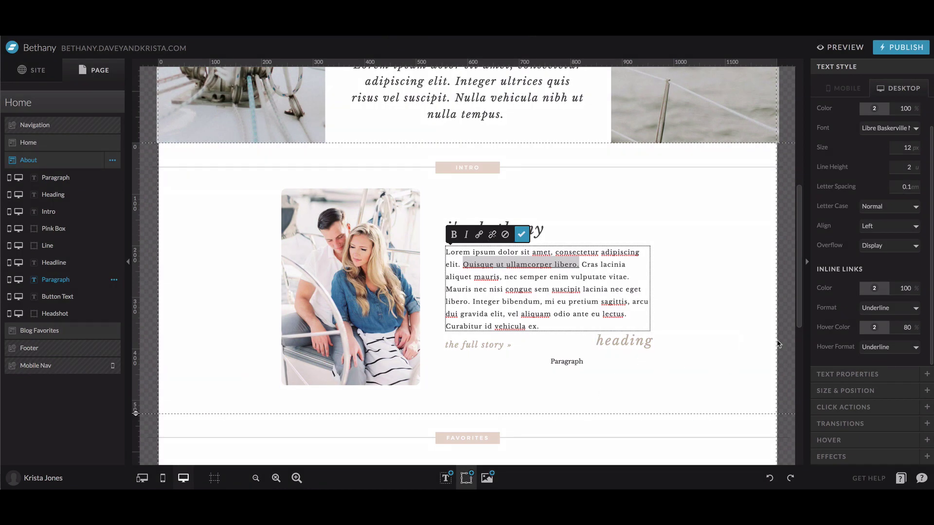
Step: Set inline link colour to swatch 3 and hover colour to swatch 6, then finish editing
left_click(881, 290)
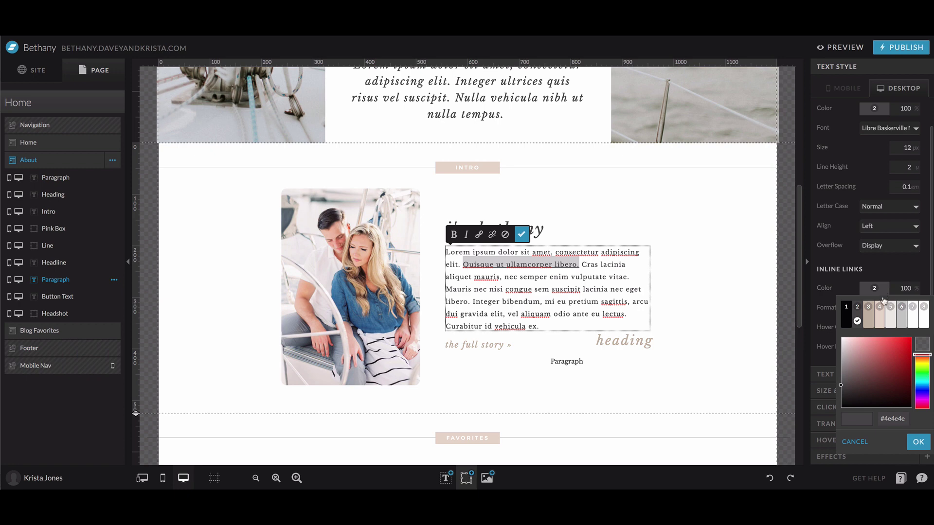
left_click(869, 319)
left_click(881, 329)
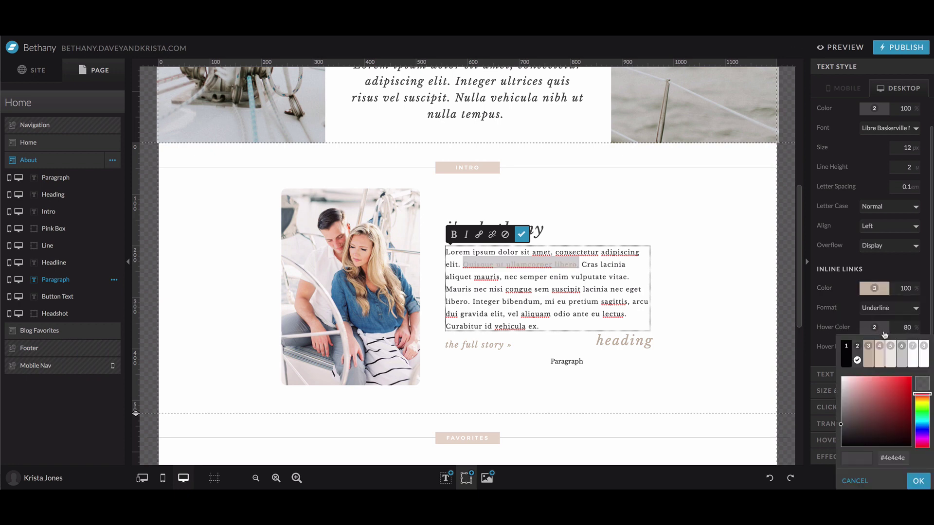
left_click(902, 355)
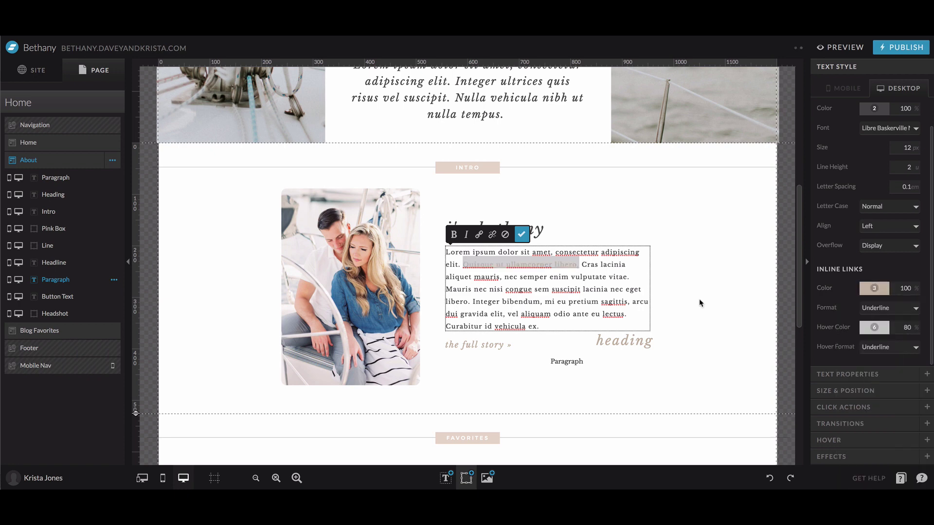
left_click(914, 308)
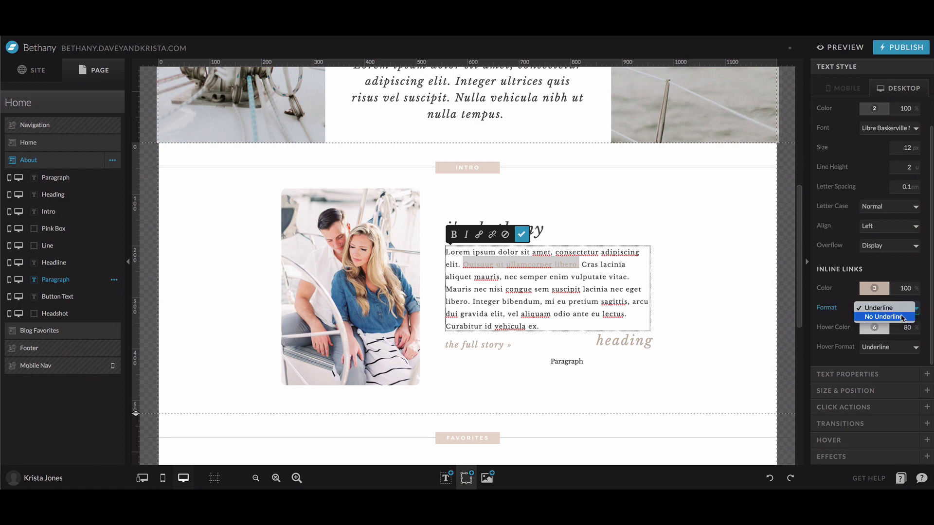
left_click(675, 302)
mouse_move(468, 478)
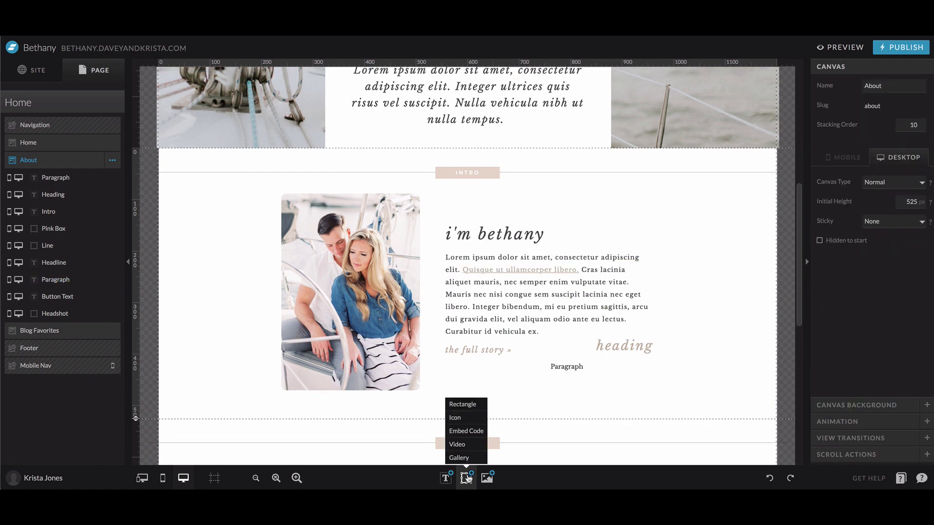
Step: Insert a rectangle over the headshot, filled colour 5 with a 4 px colour-4 border
left_click(472, 406)
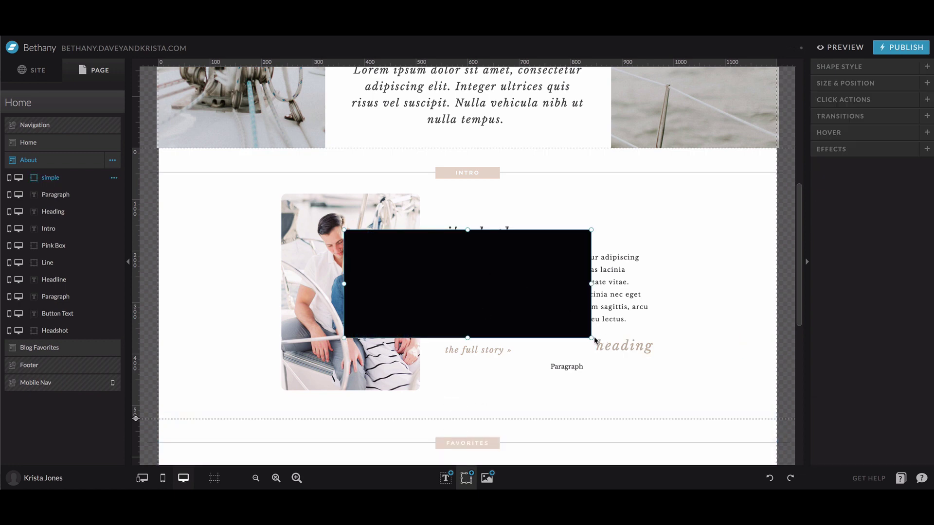
left_click_drag(591, 338, 462, 379)
left_click(839, 67)
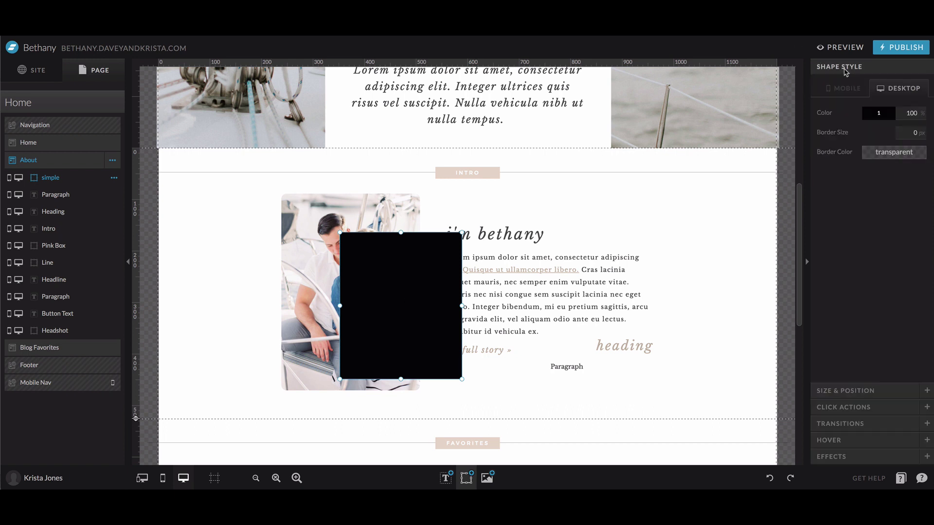
left_click(889, 117)
left_click(890, 142)
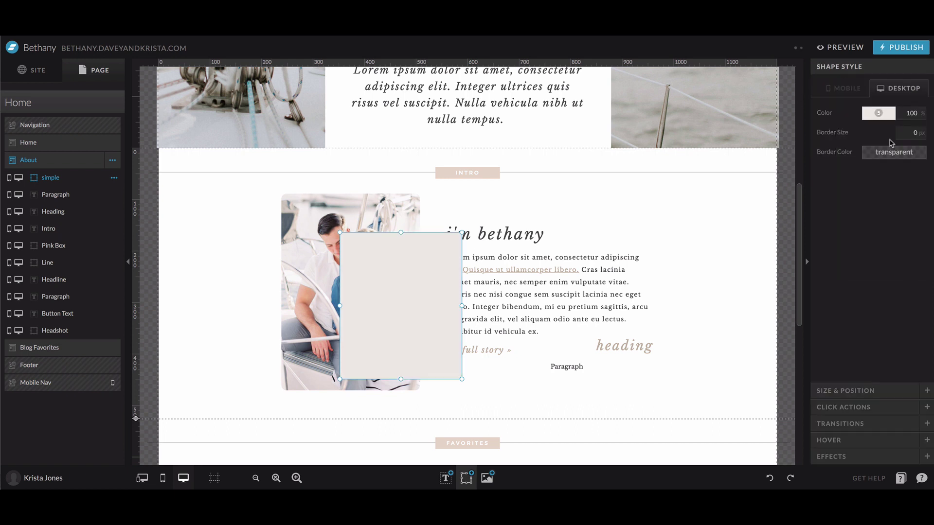
left_click(920, 131)
left_click(920, 132)
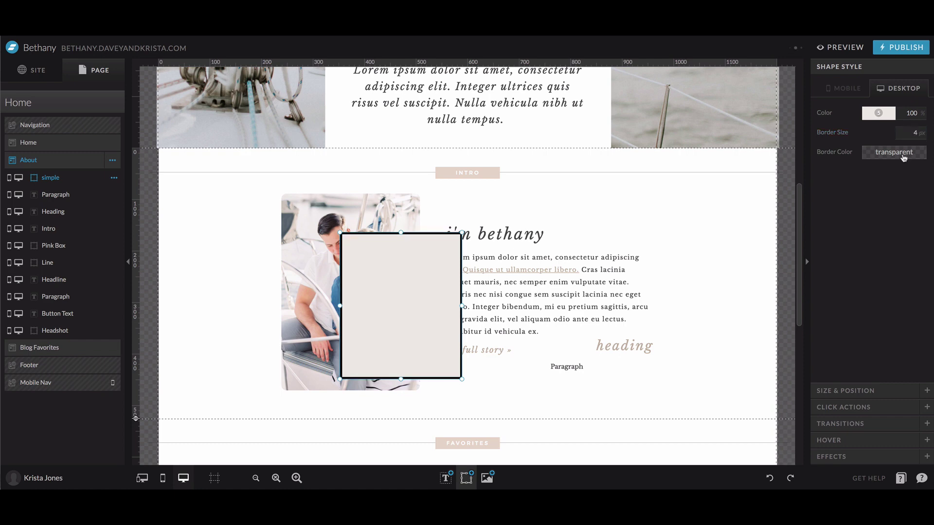
left_click(903, 155)
left_click(879, 181)
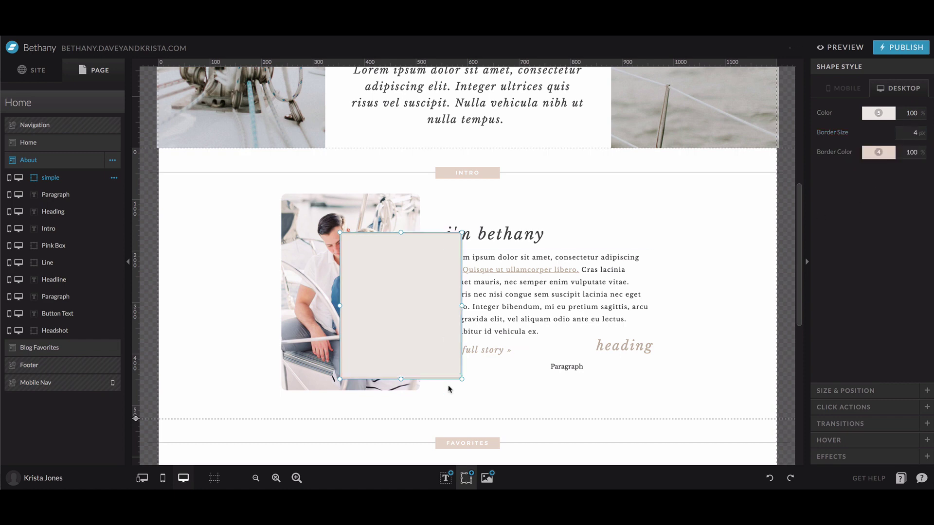
Step: In split view, nudge the grey rectangle slightly left, then return to desktop-only layout
left_click(142, 478)
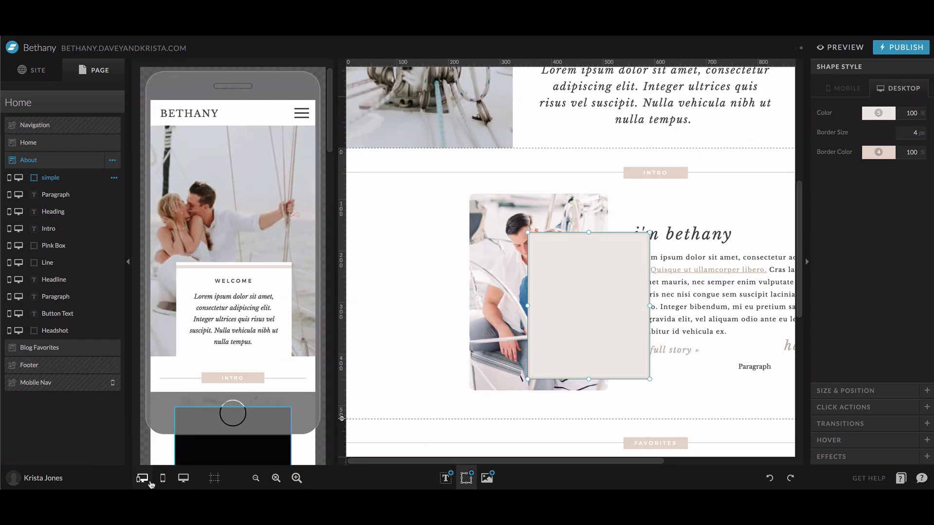
scroll(271, 282, "down", 3)
left_click(290, 283)
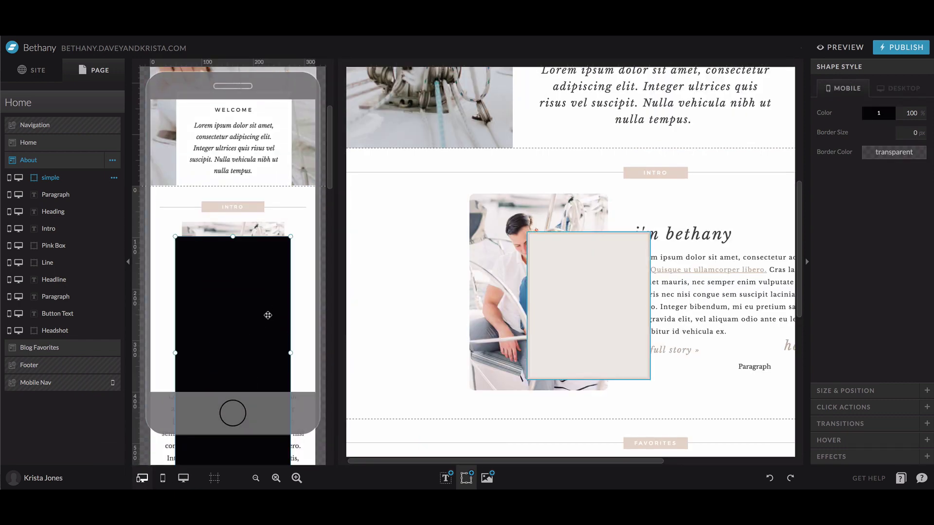
scroll(268, 315, "down", 1)
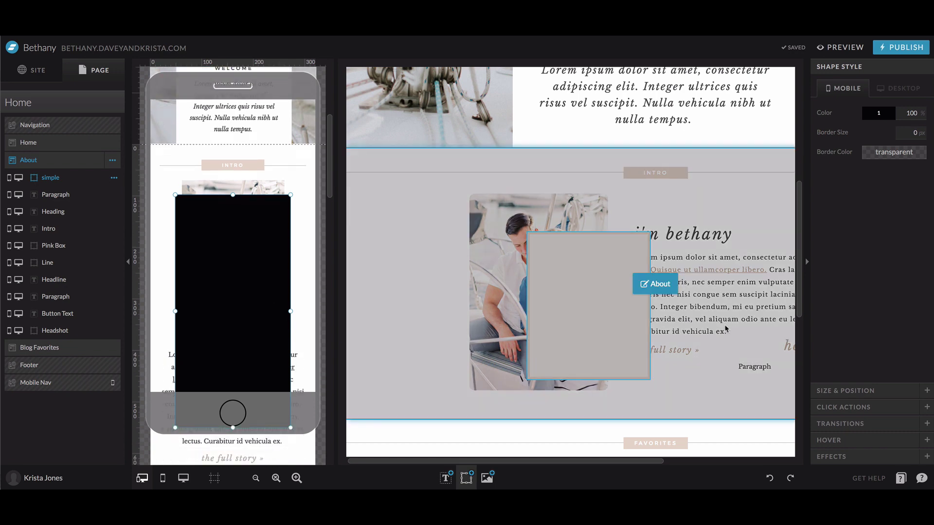
left_click(623, 327)
left_click_drag(600, 323, 584, 326)
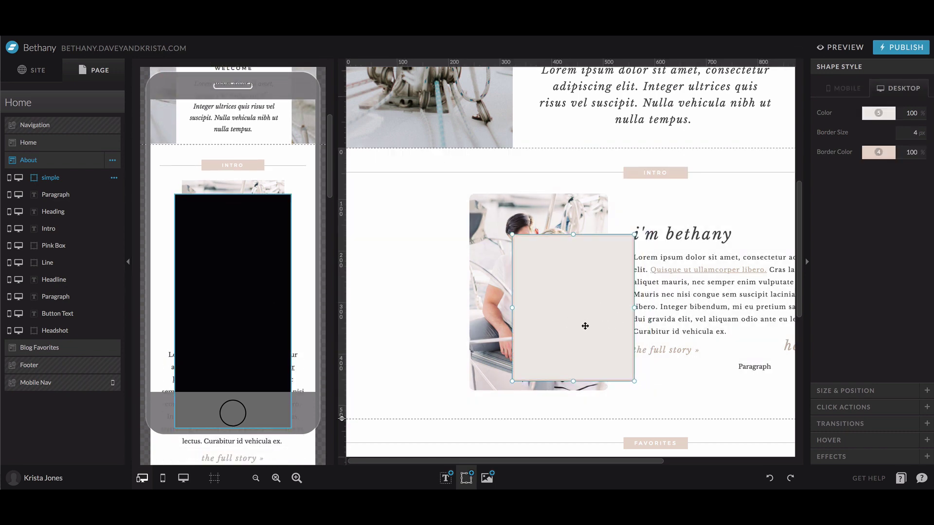
left_click(182, 478)
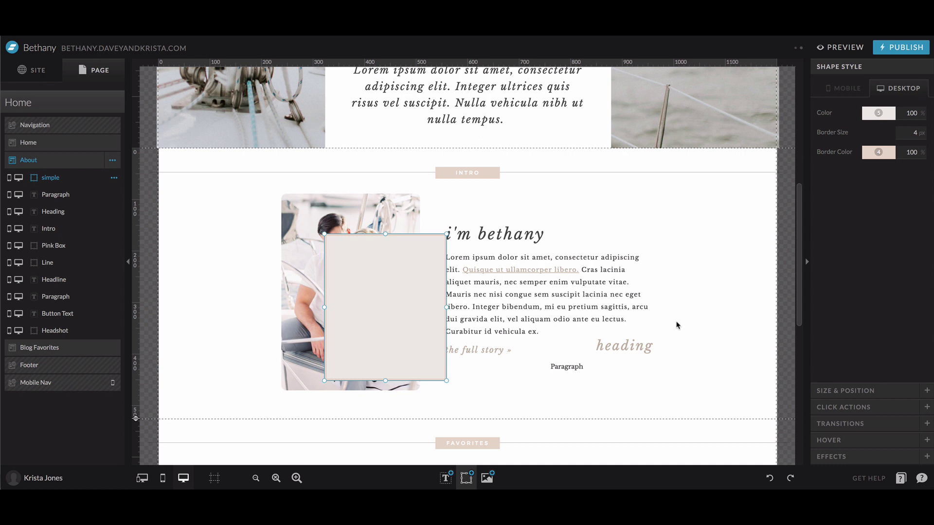
Step: Add an icon to the About section and choose the image icon in the Icon Chooser
left_click(468, 477)
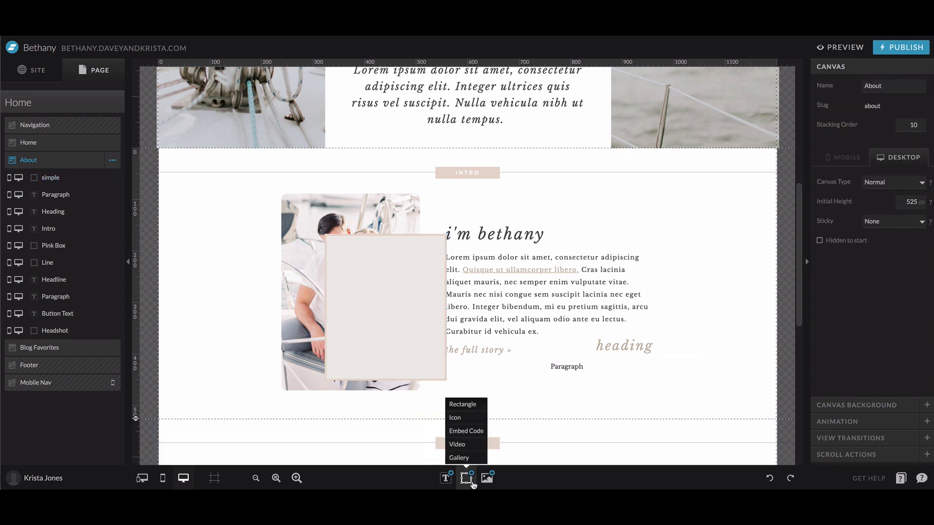
left_click(474, 421)
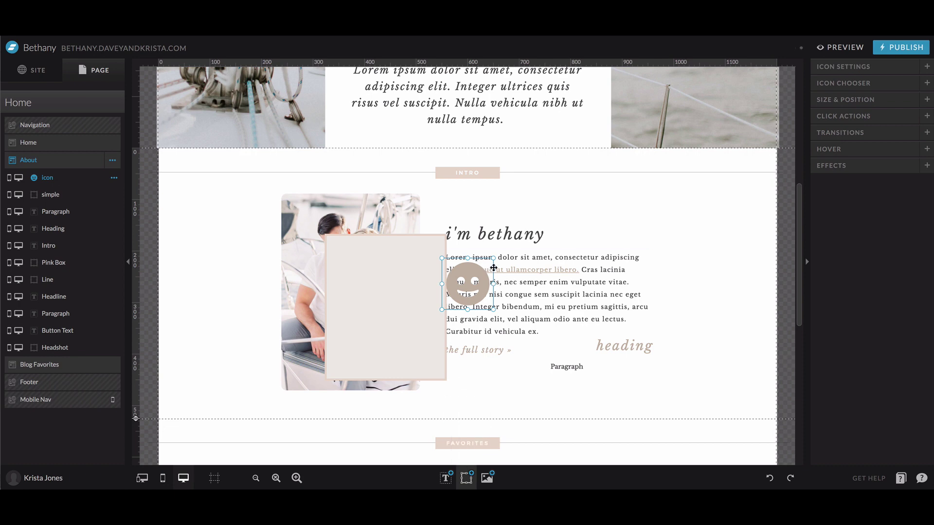
left_click(844, 68)
left_click(848, 373)
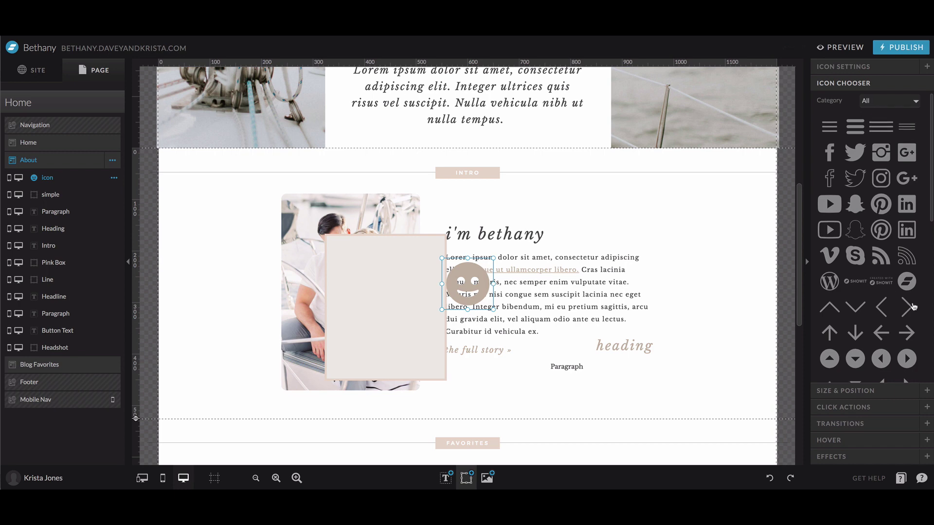
left_click(910, 314)
left_click(912, 333)
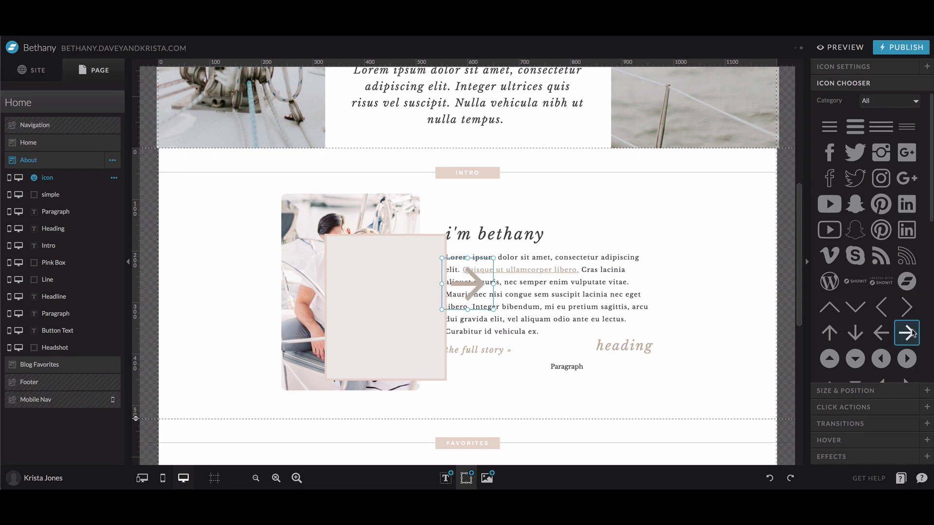
scroll(912, 333, "down", 3)
left_click(910, 305)
scroll(907, 333, "down", 3)
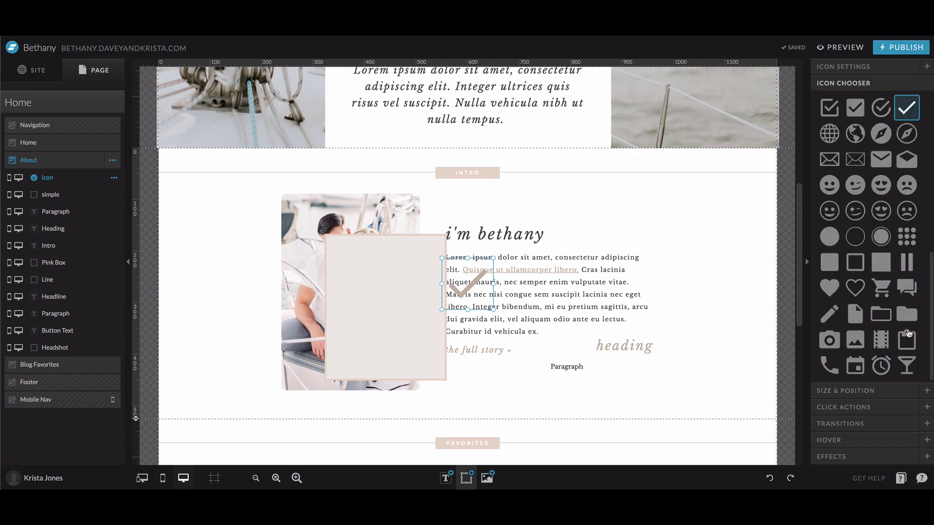
scroll(907, 333, "down", 1)
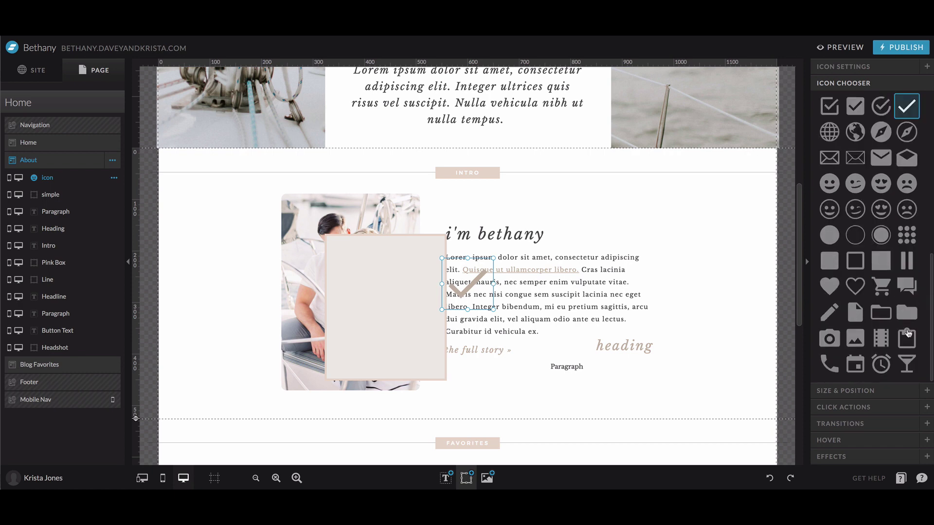
left_click(858, 338)
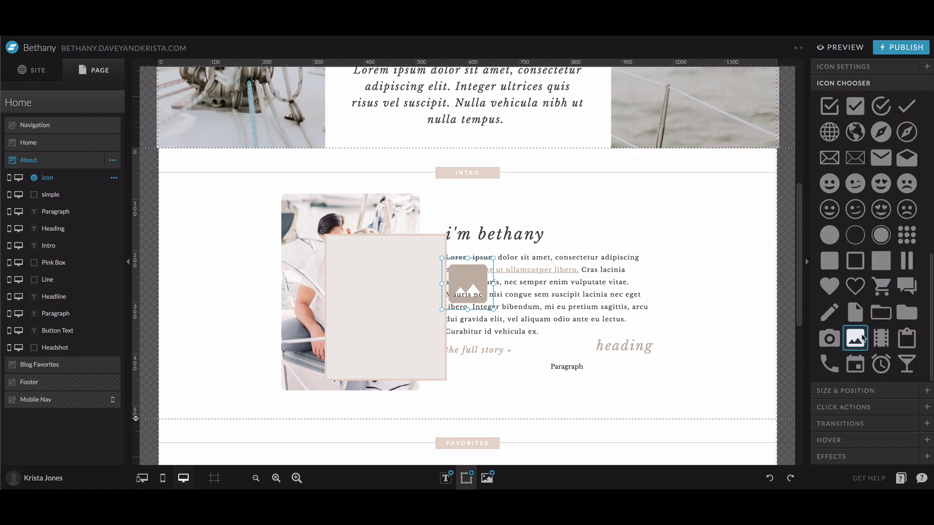
scroll(862, 335, "up", 10)
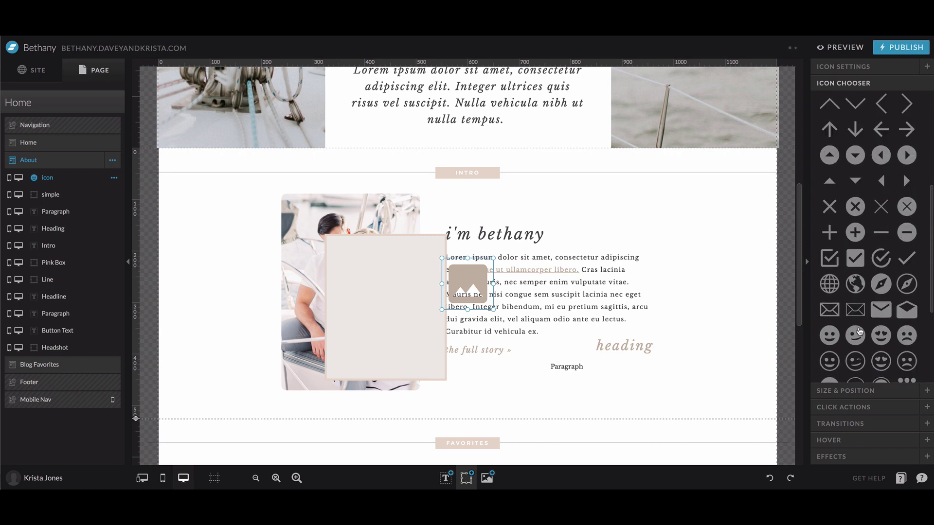
Step: Recolour the icon light pink, shrink it to about half size, and review its click and hover settings
left_click(862, 68)
left_click(888, 200)
left_click(879, 220)
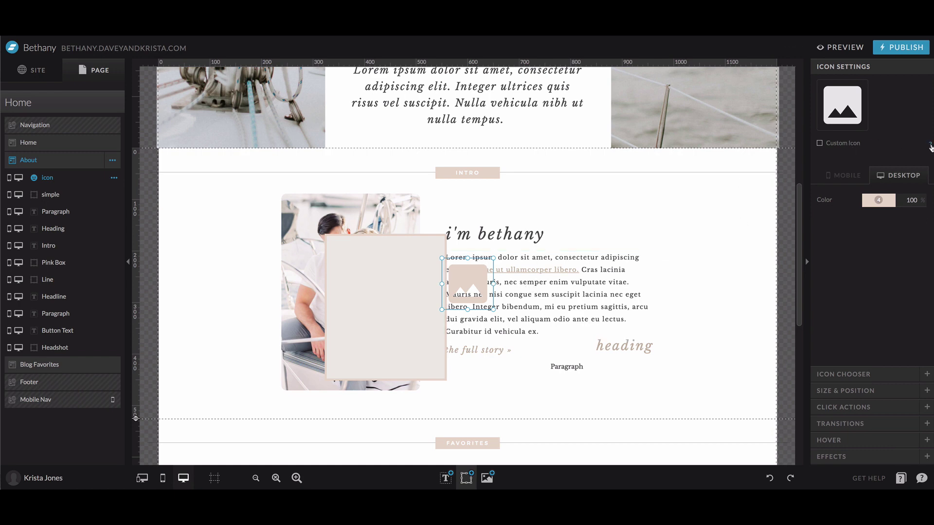
mouse_move(931, 146)
left_click_drag(493, 309, 462, 279)
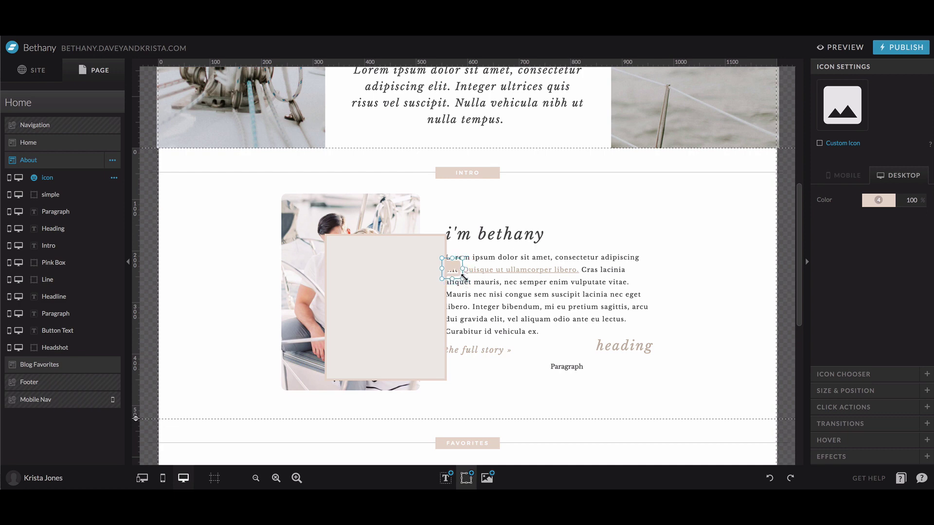
left_click(873, 407)
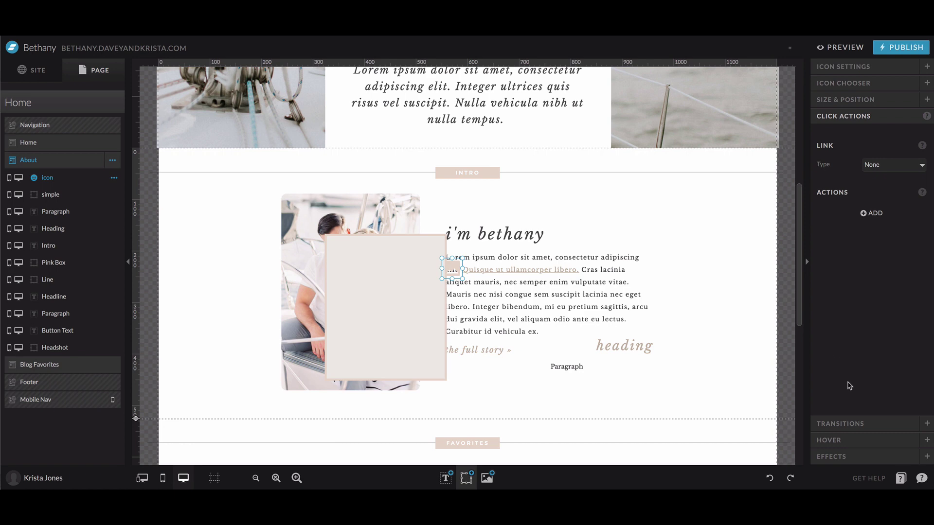
left_click(829, 440)
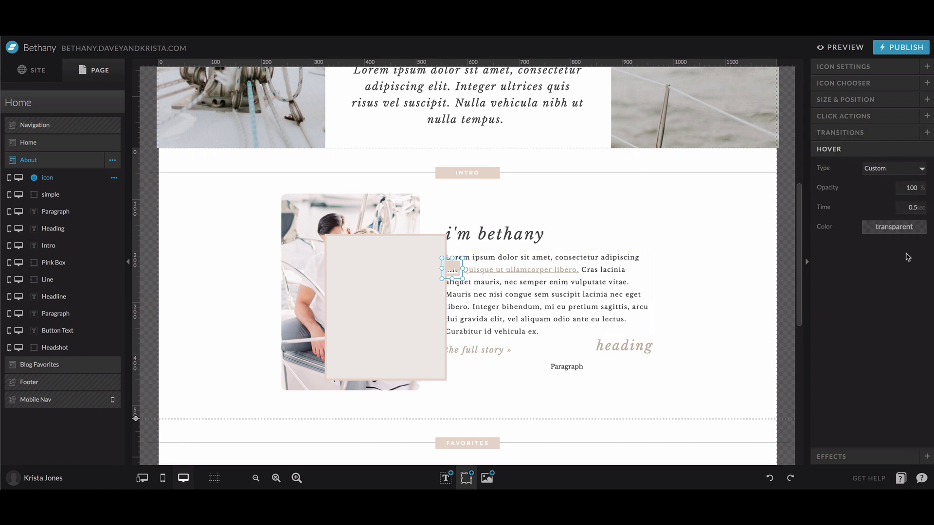
Step: Deselect the icon and insert an empty iframe embed-code block into the About section
left_click(544, 403)
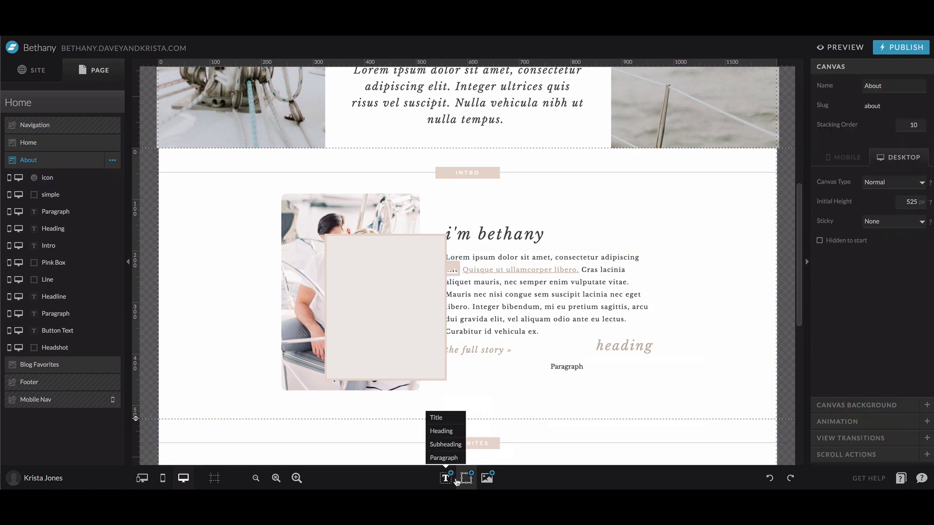
mouse_move(467, 479)
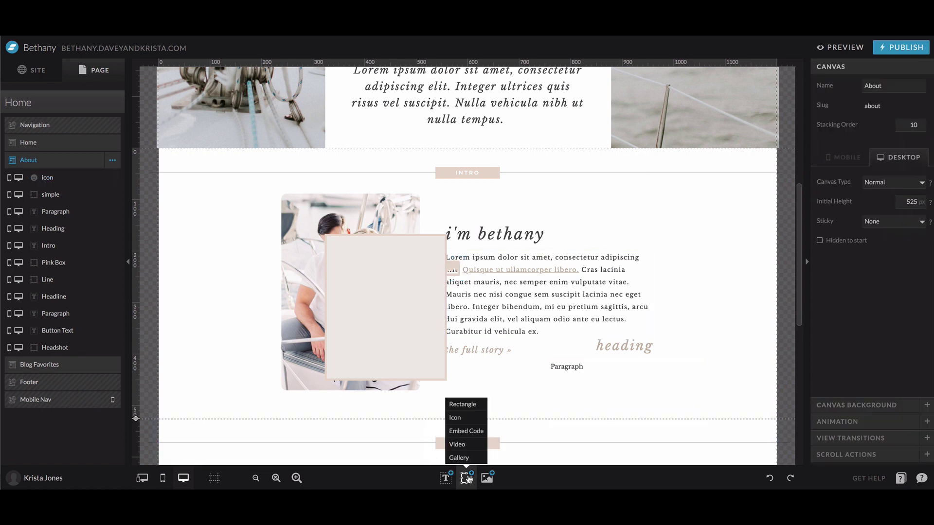
left_click(466, 431)
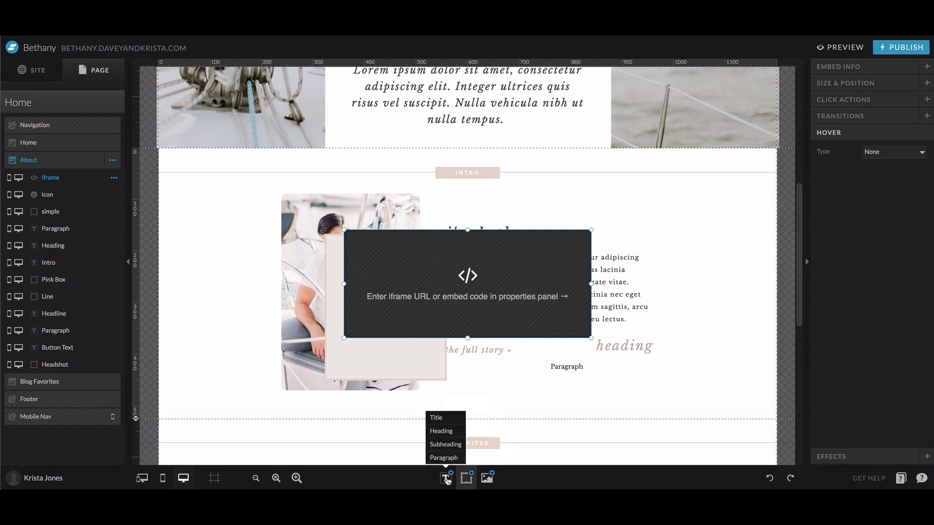
mouse_move(471, 482)
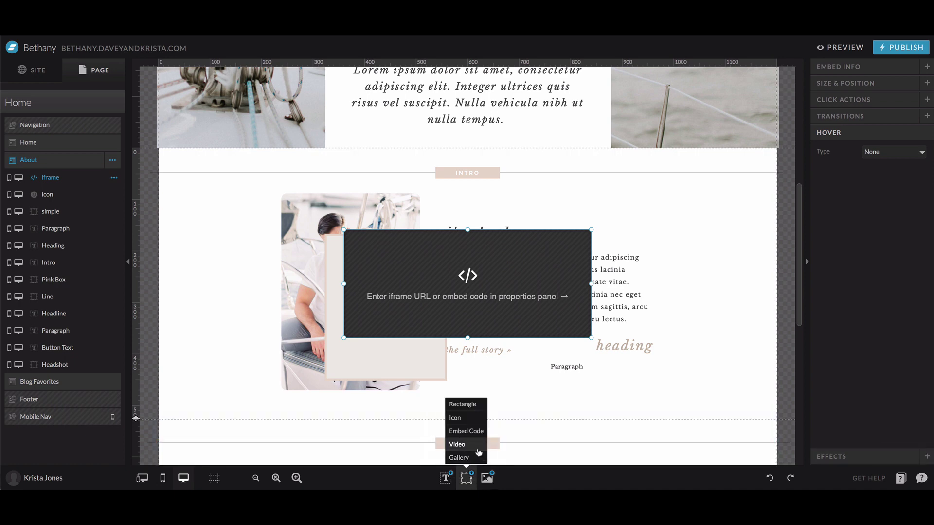
Step: Add a video element set to YouTube, enlarged and moved up-left over the photo and text
left_click(476, 448)
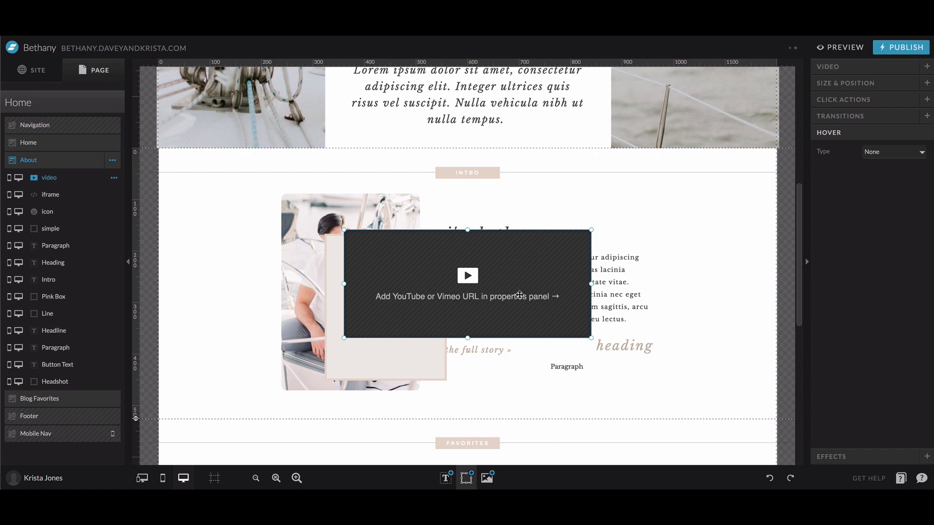
left_click(851, 68)
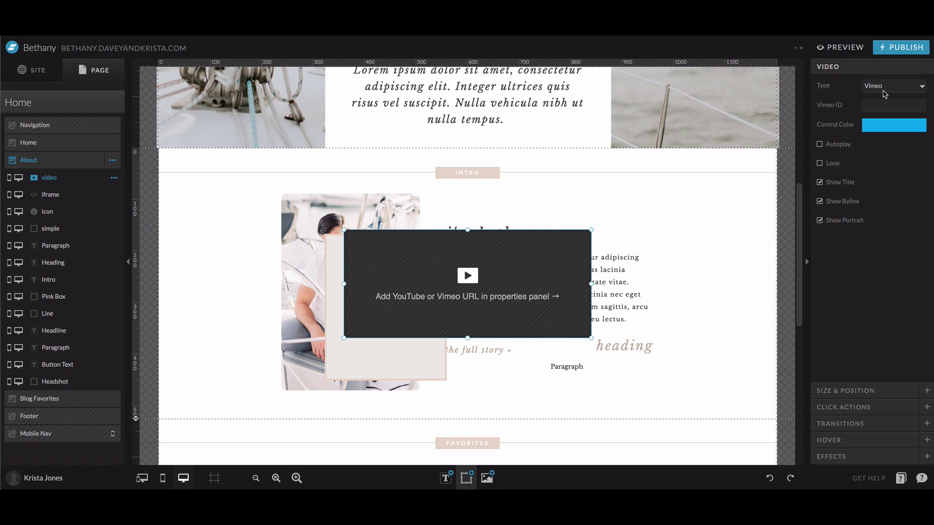
left_click(877, 106)
left_click(883, 92)
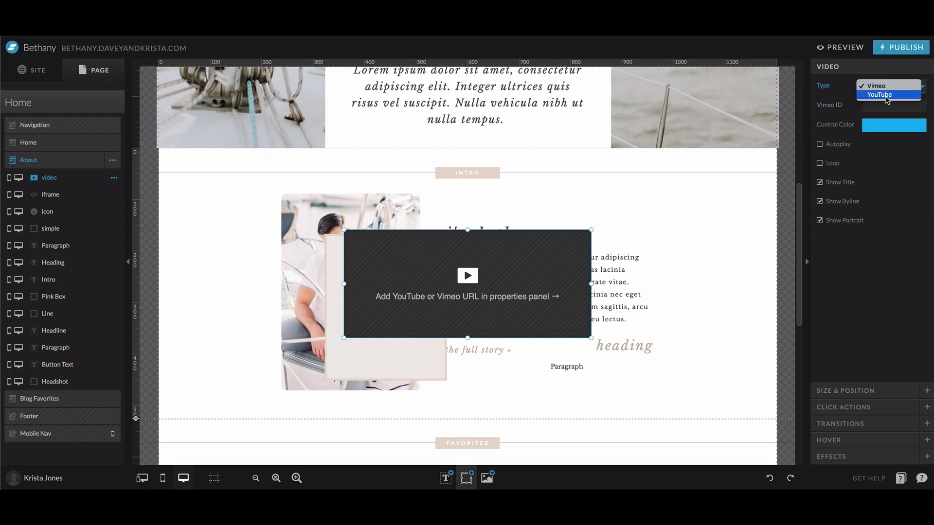
left_click(882, 95)
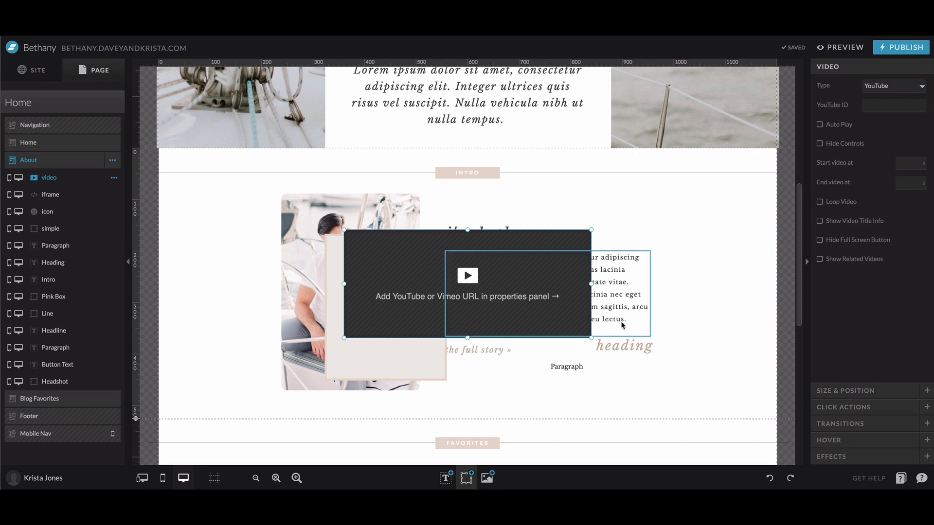
left_click_drag(591, 338, 683, 423)
left_click_drag(627, 379, 603, 348)
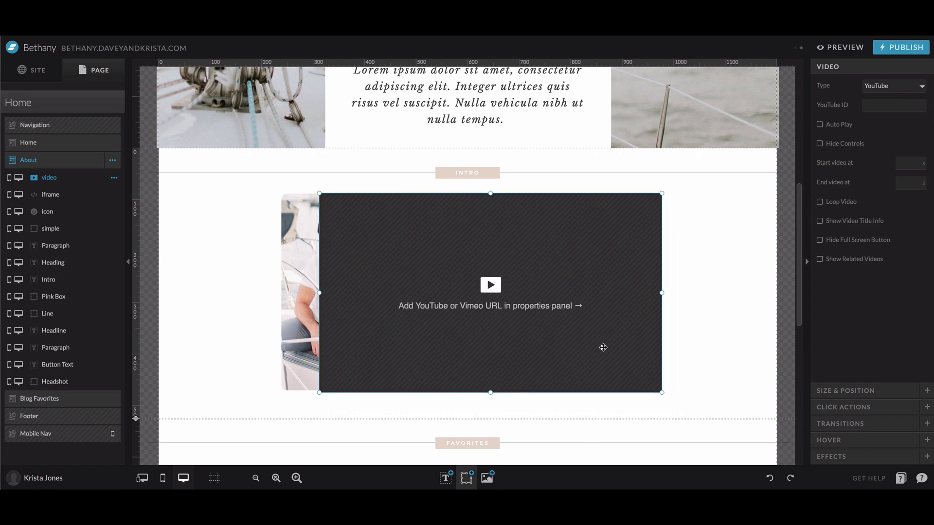
left_click(770, 339)
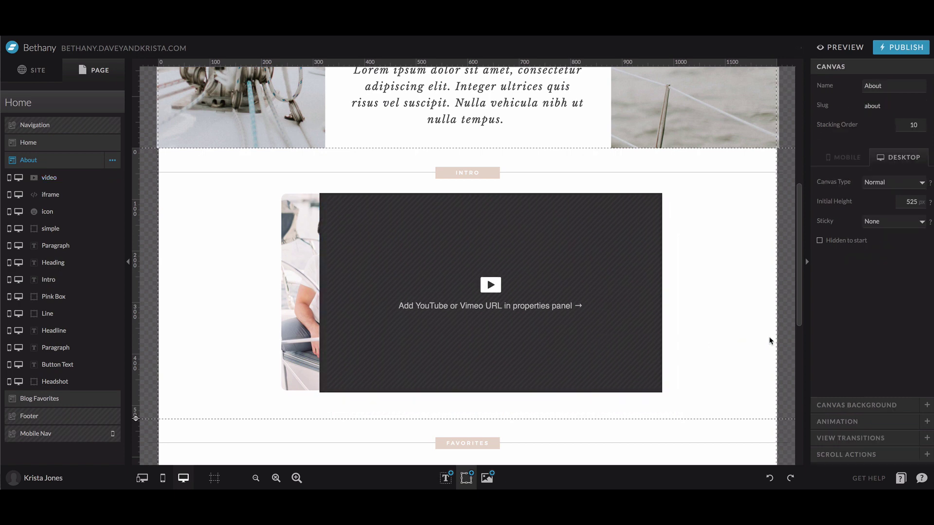
mouse_move(472, 478)
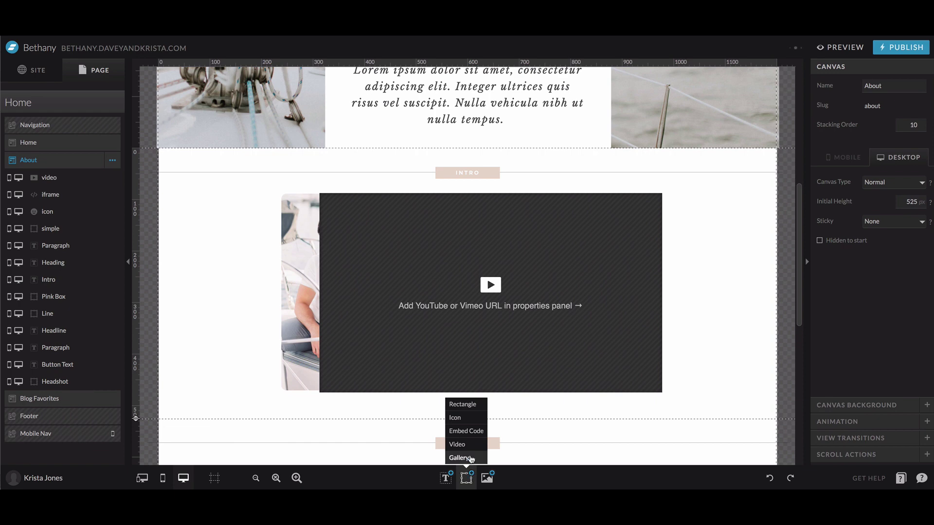
Step: Add a gallery element and size it to span the Intro section
left_click(471, 458)
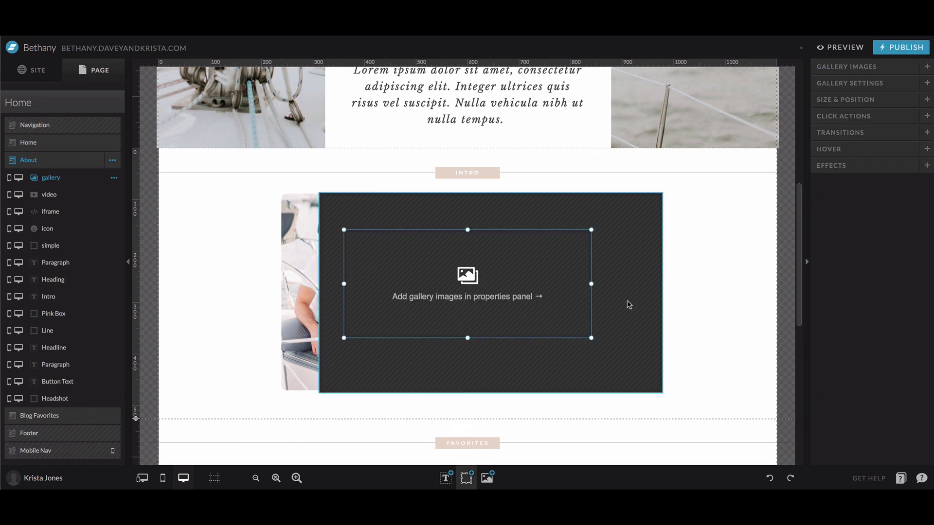
left_click_drag(592, 337, 698, 422)
left_click_drag(658, 379, 604, 341)
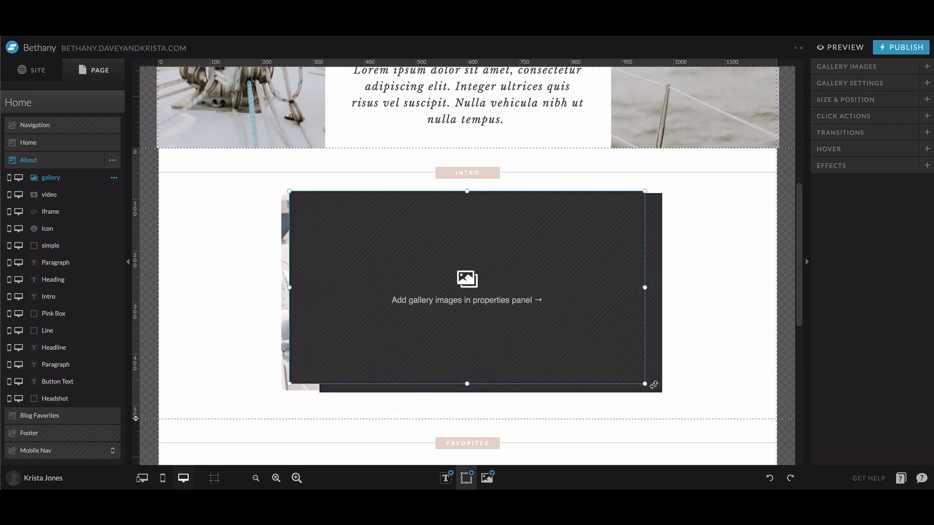
left_click_drag(645, 384, 684, 397)
left_click_drag(647, 352, 637, 357)
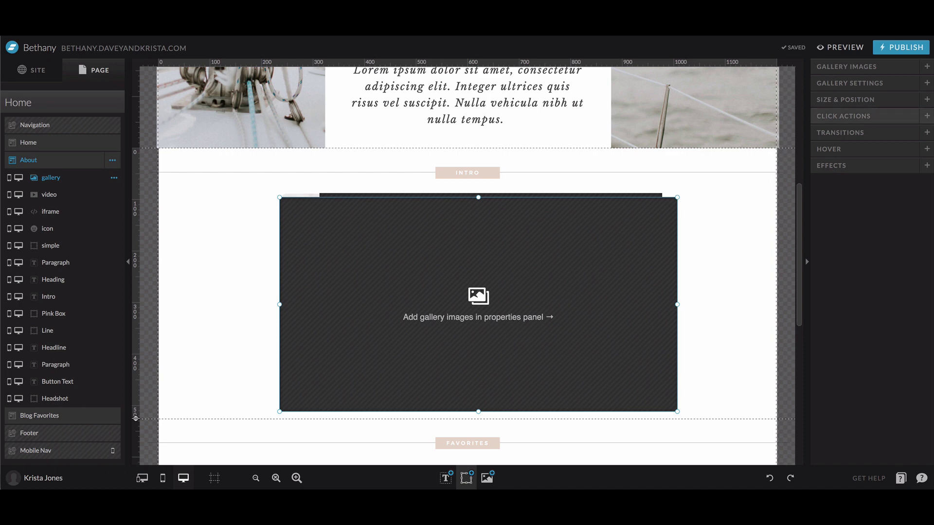
Step: Leave the gallery type as Simple Gallery and expand its Gallery Images section
left_click(845, 83)
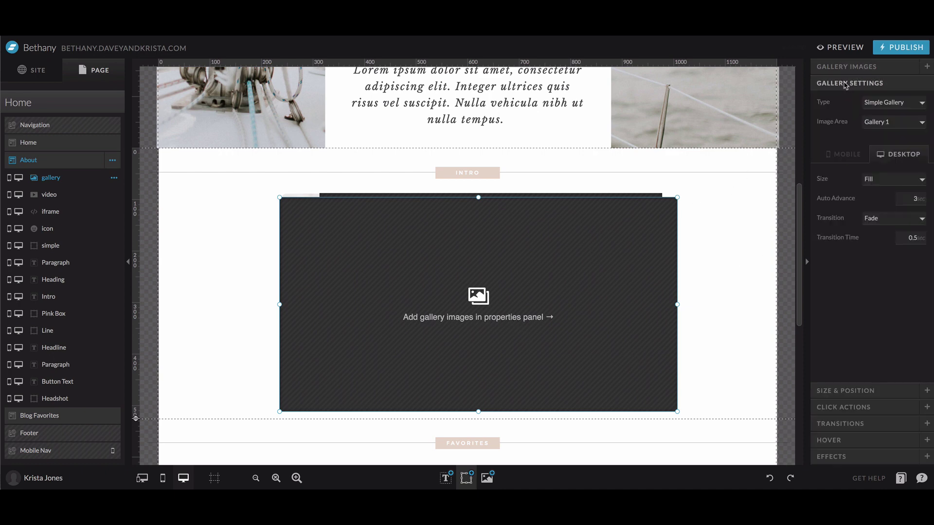
left_click(885, 105)
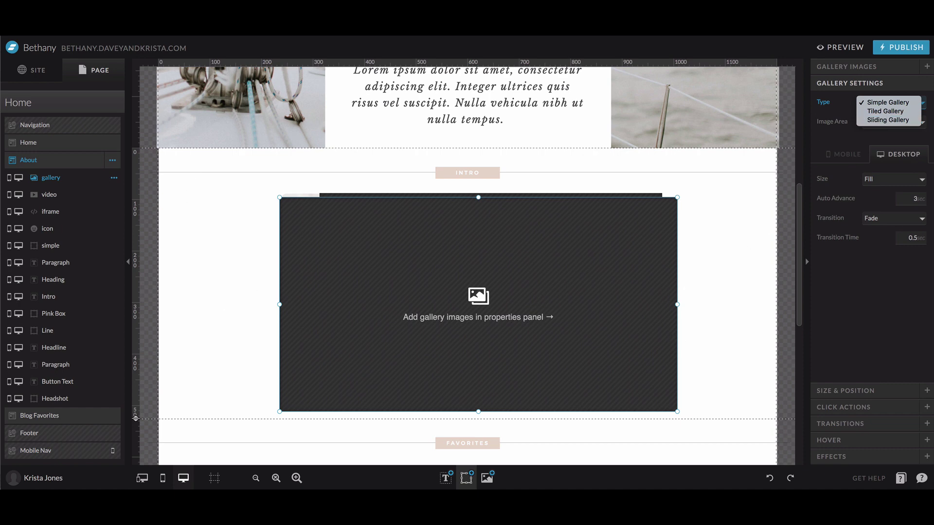
left_click(851, 73)
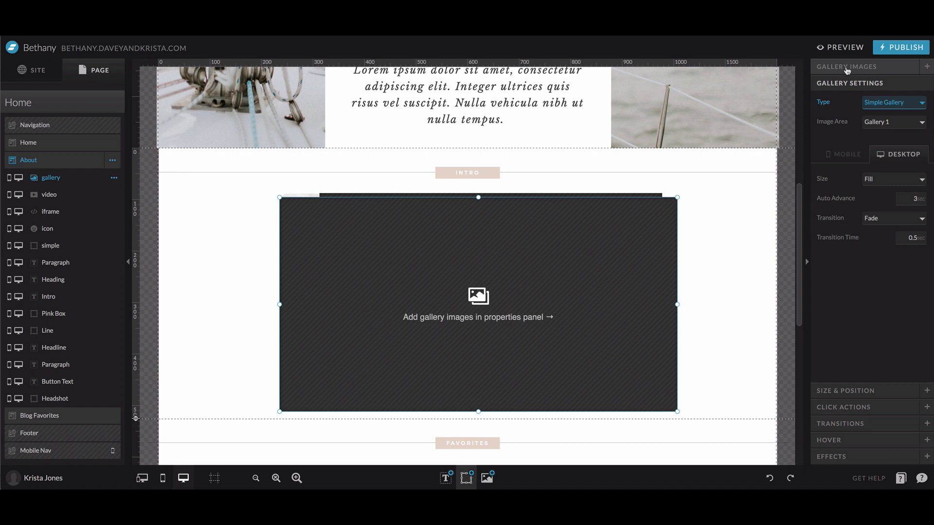
left_click(841, 68)
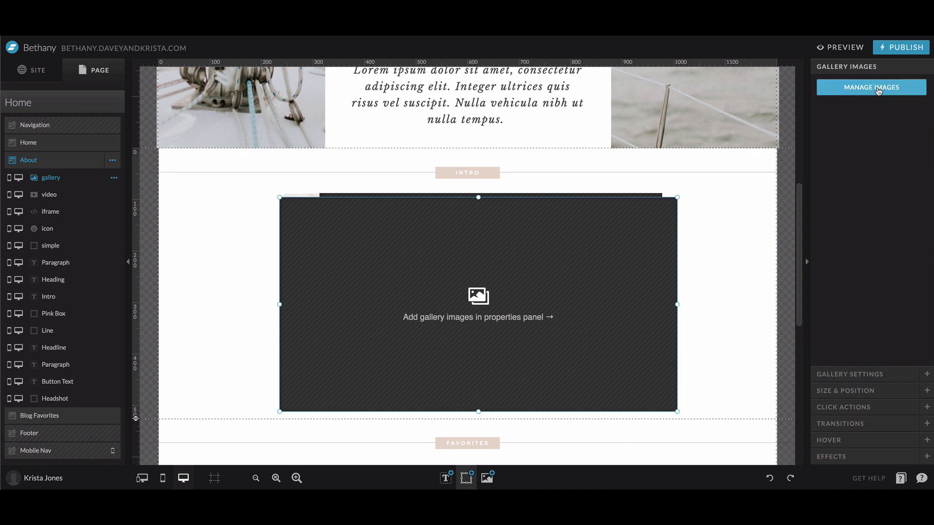
Step: Add eight library photos, from the wedding couple photo through the 2018-02-27 photo, and save
left_click(875, 88)
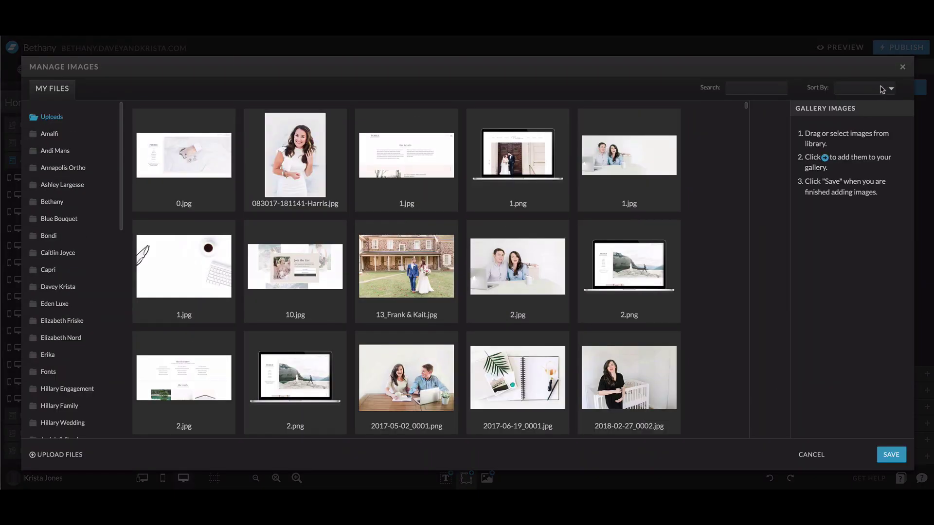
left_click(406, 280)
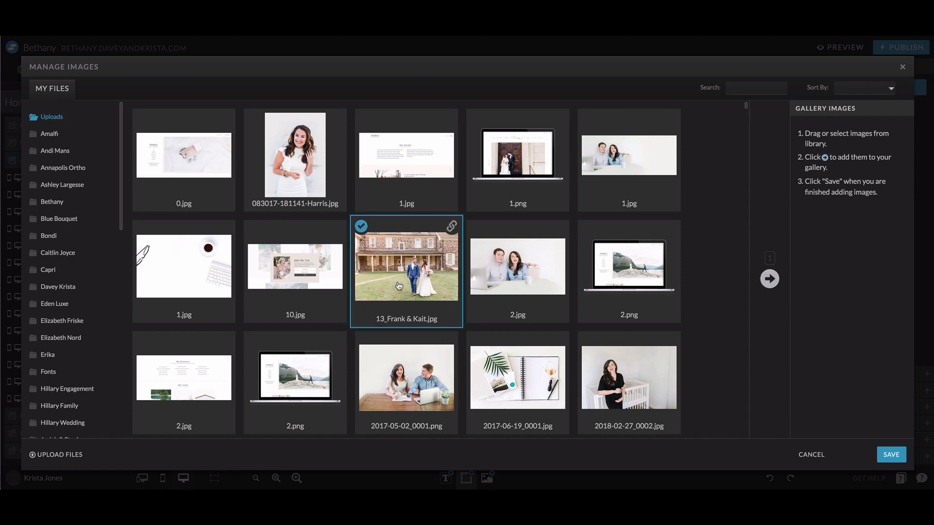
left_click(659, 370, "shift")
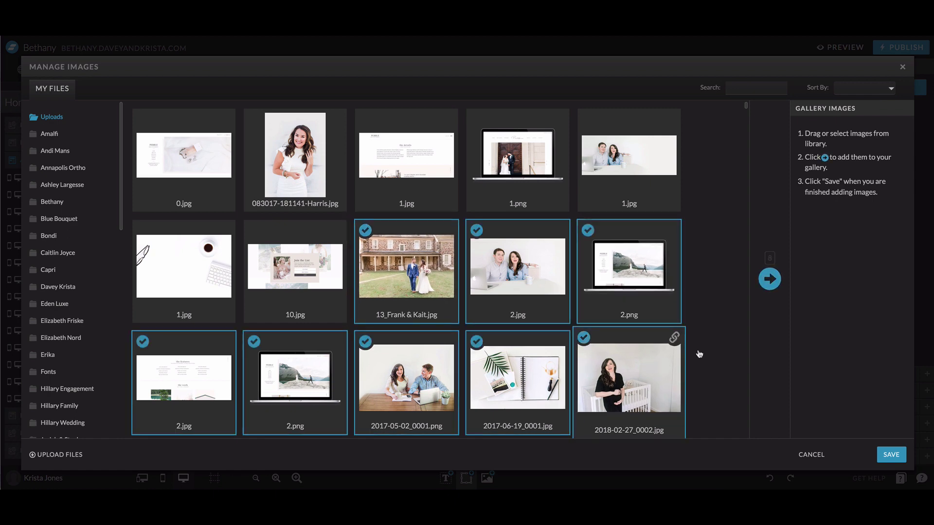
left_click(770, 278)
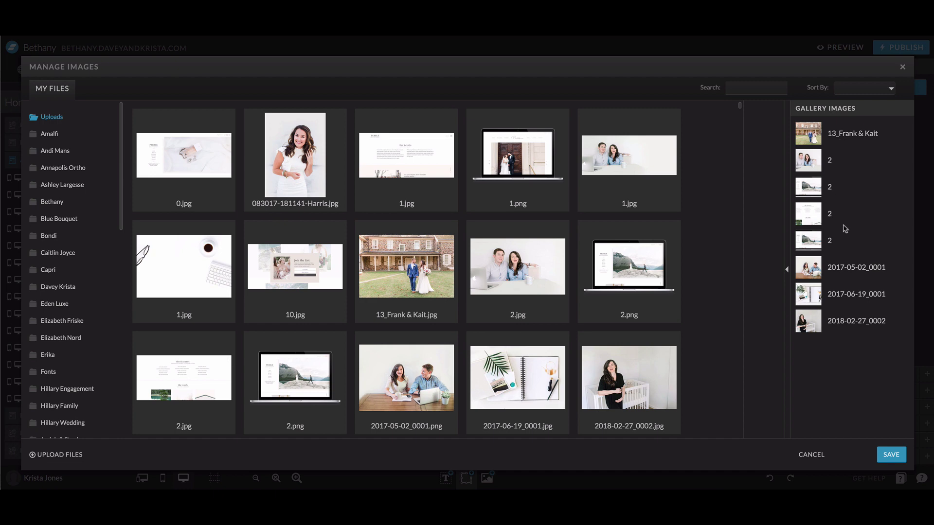
left_click(895, 455)
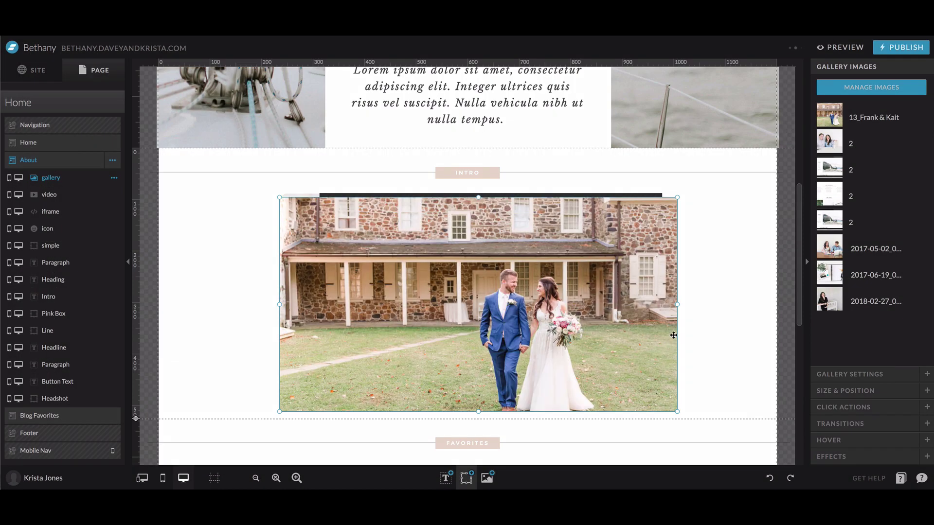
Step: Switch the gallery type to Tiled Gallery and move it about 400 px right
left_click(890, 375)
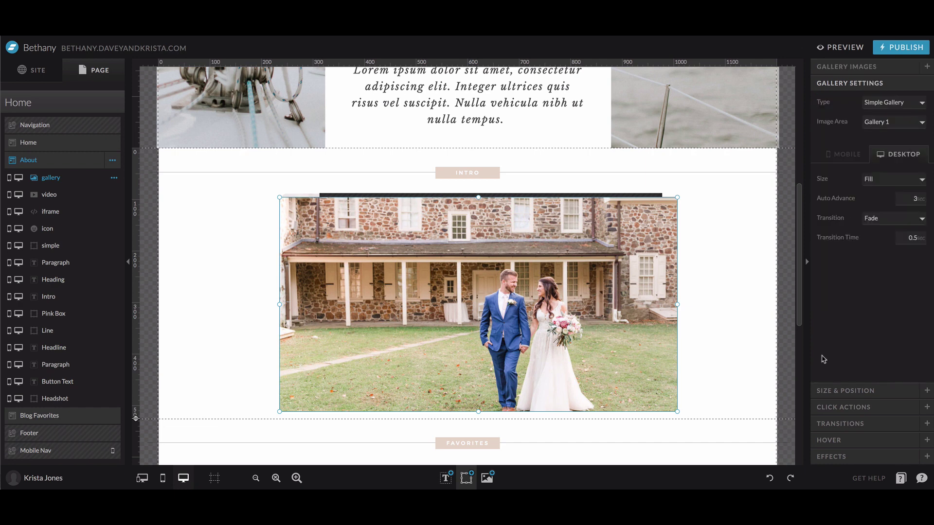
left_click_drag(583, 293, 582, 283)
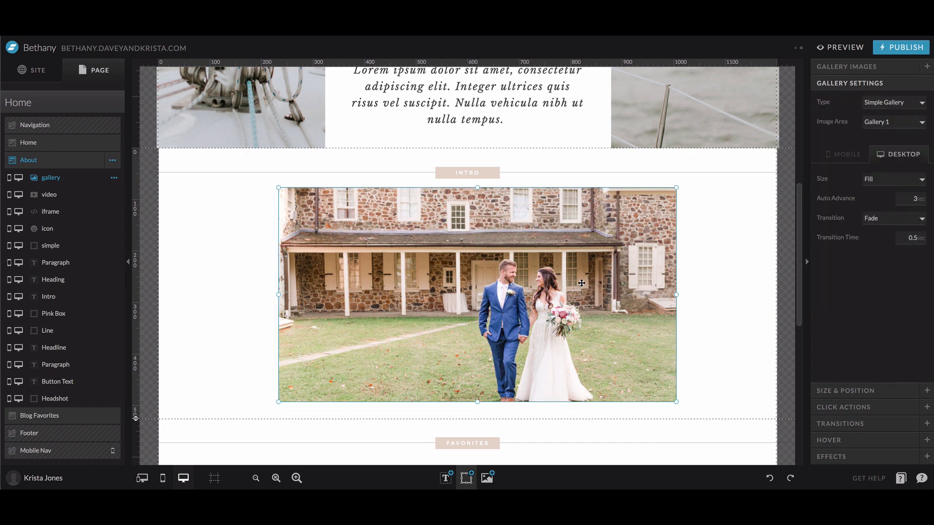
left_click(900, 122)
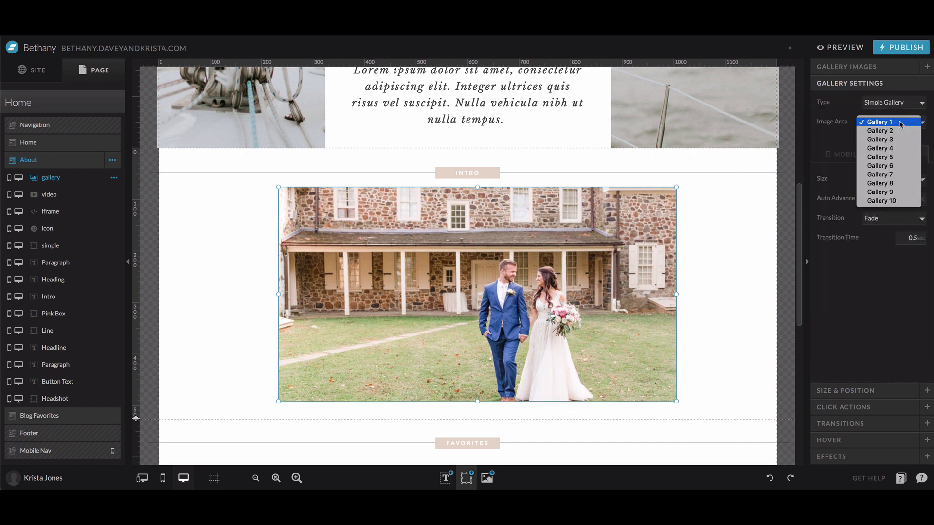
left_click(900, 122)
left_click(892, 103)
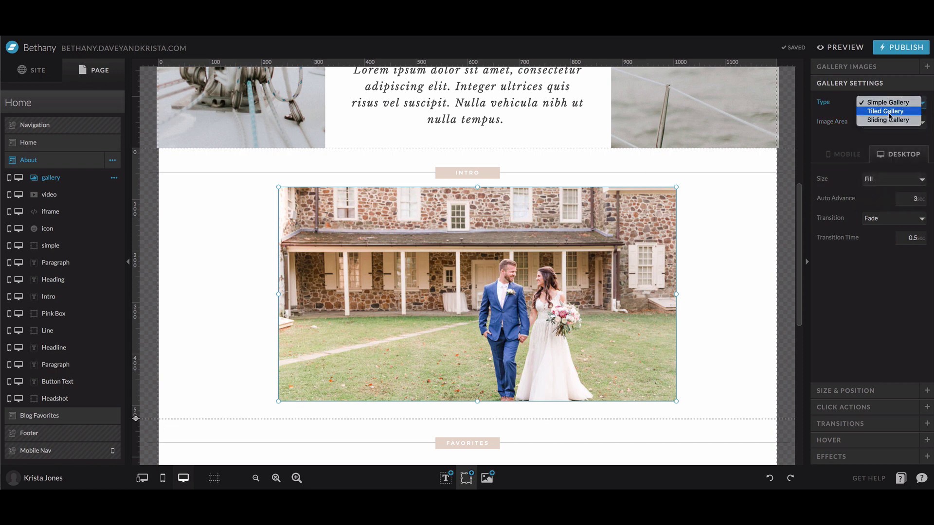
left_click(889, 110)
left_click_drag(478, 240, 695, 259)
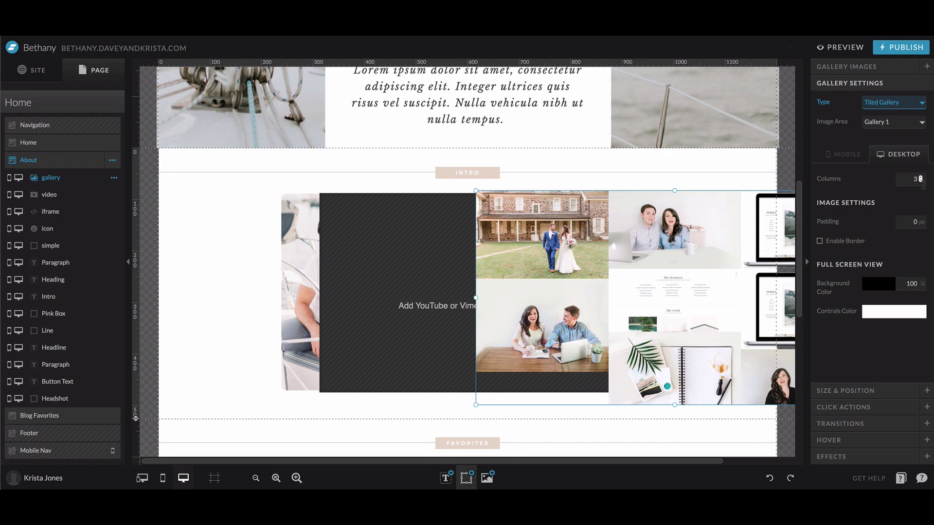
Step: Set gallery padding to 4 and enable borders, undo the oval corners, and reposition the gallery
left_click(914, 222)
type("4")
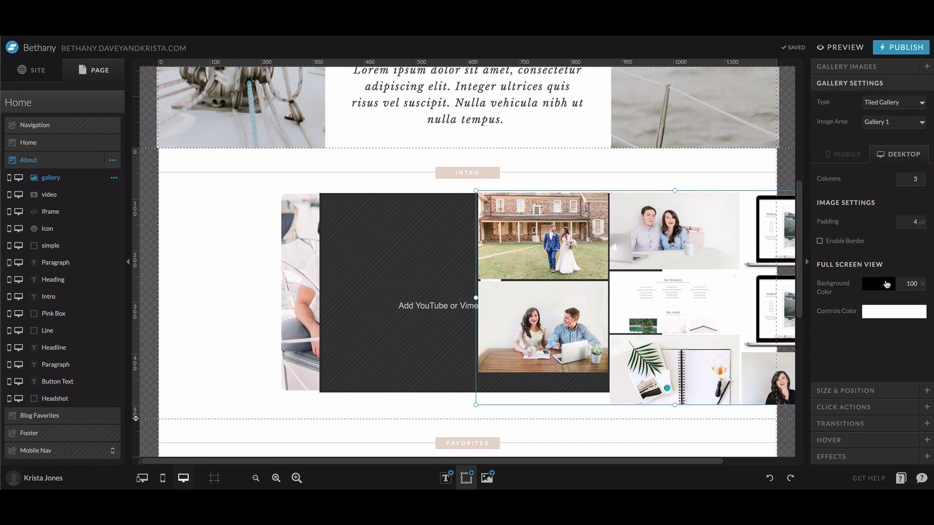
left_click(846, 241)
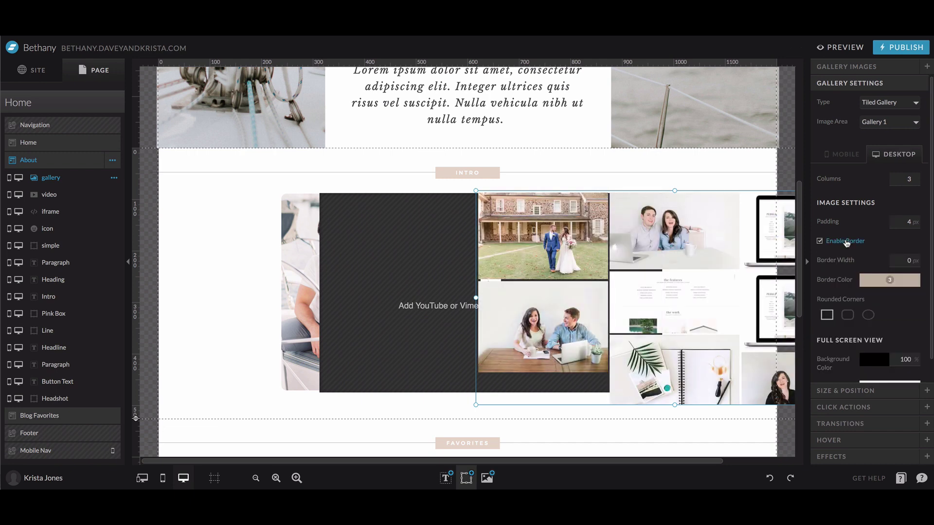
left_click(846, 241)
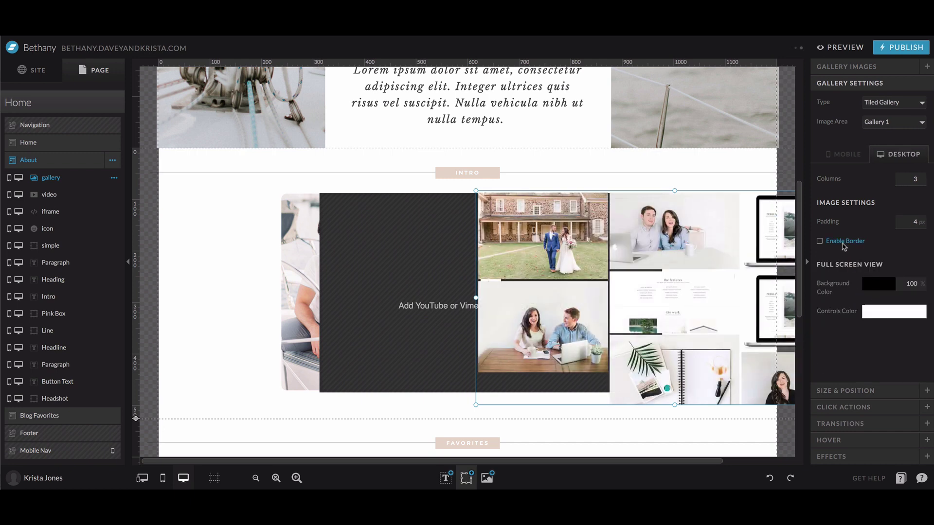
left_click(845, 242)
left_click(868, 315)
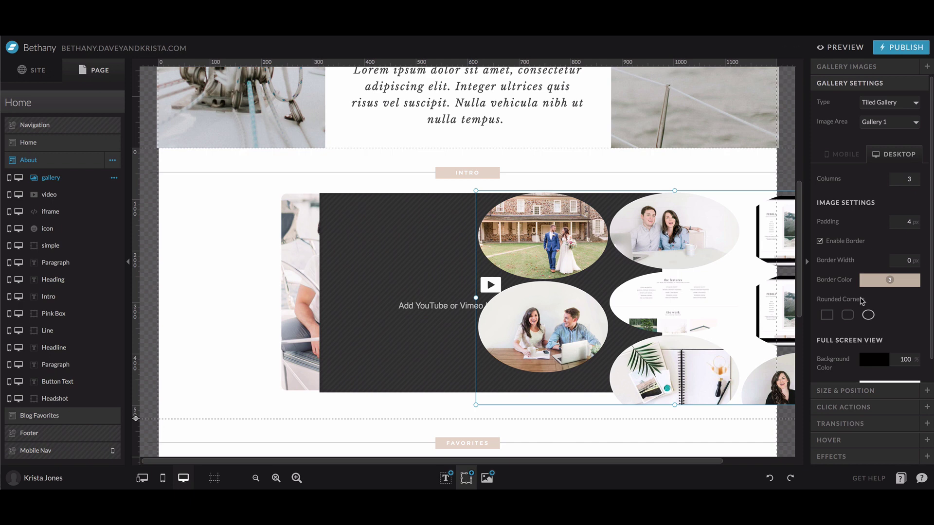
key("ctrl+z")
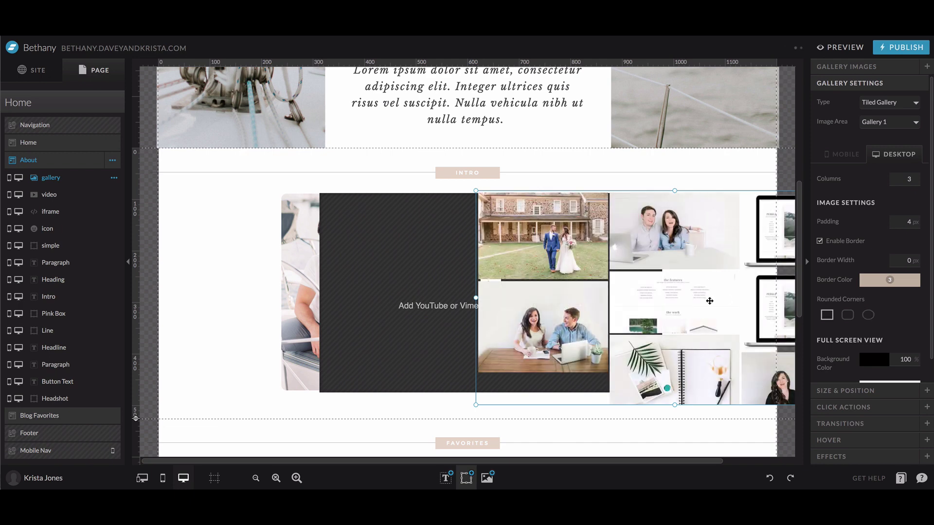
left_click_drag(709, 300, 730, 380)
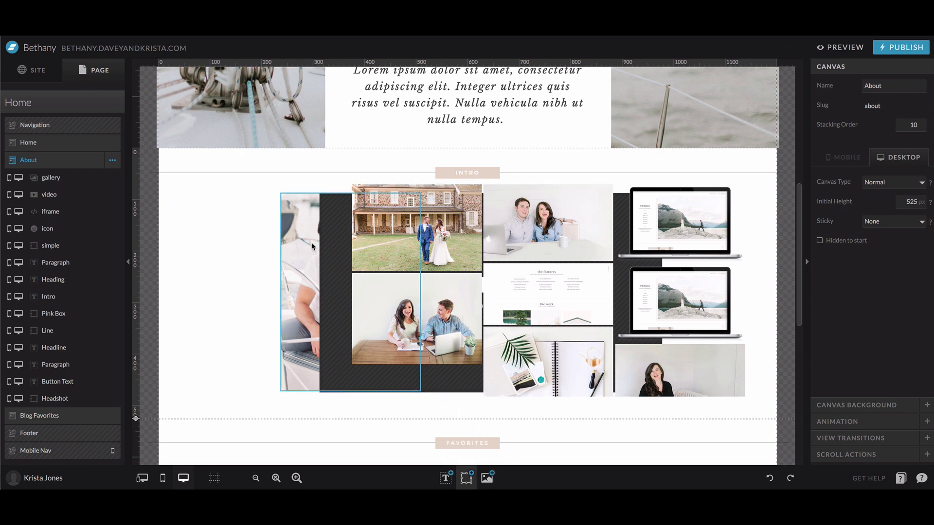
Step: Select the Blog Favorites section and its first image, then deselect it
scroll(313, 243, "down", 3)
scroll(312, 242, "down", 3)
left_click(273, 258)
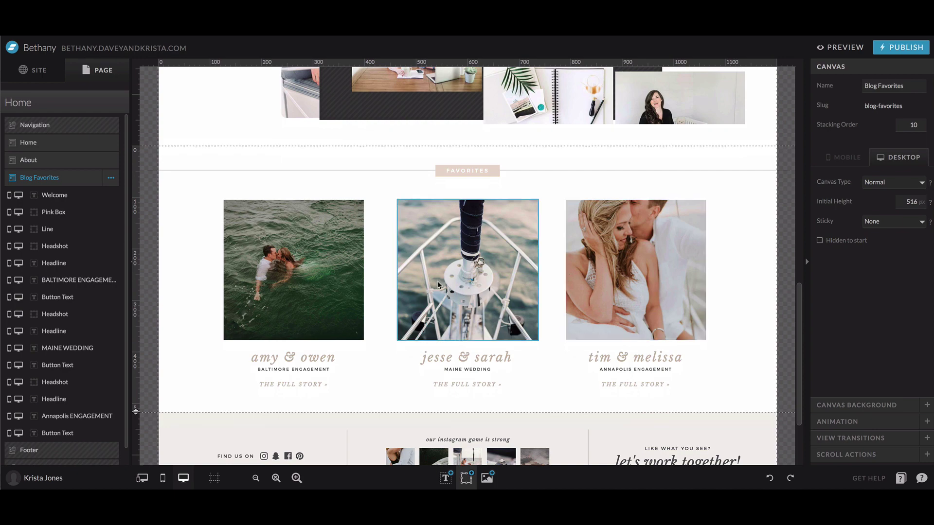
left_click(358, 283)
left_click(386, 283)
scroll(386, 283, "up", 4)
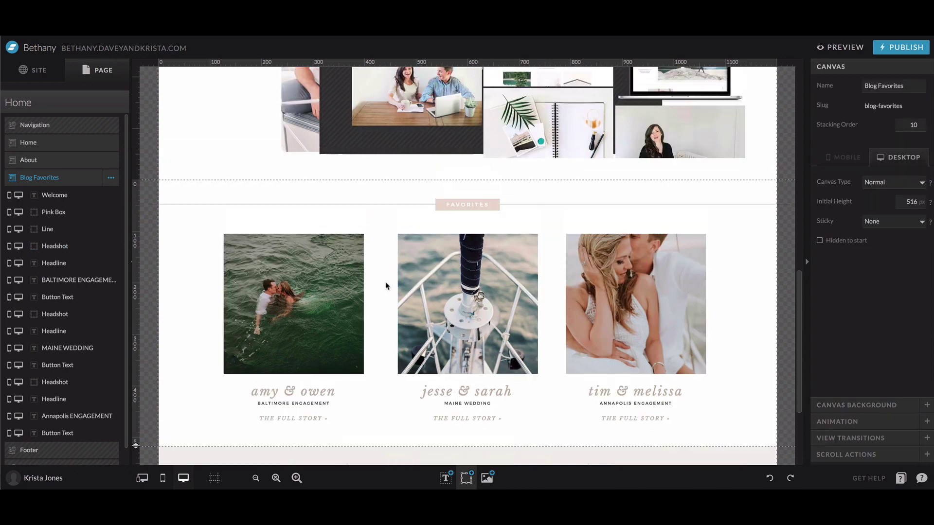
Step: Add the woman-in-white portrait from the Media Library to About, left of the collage
left_click(272, 218)
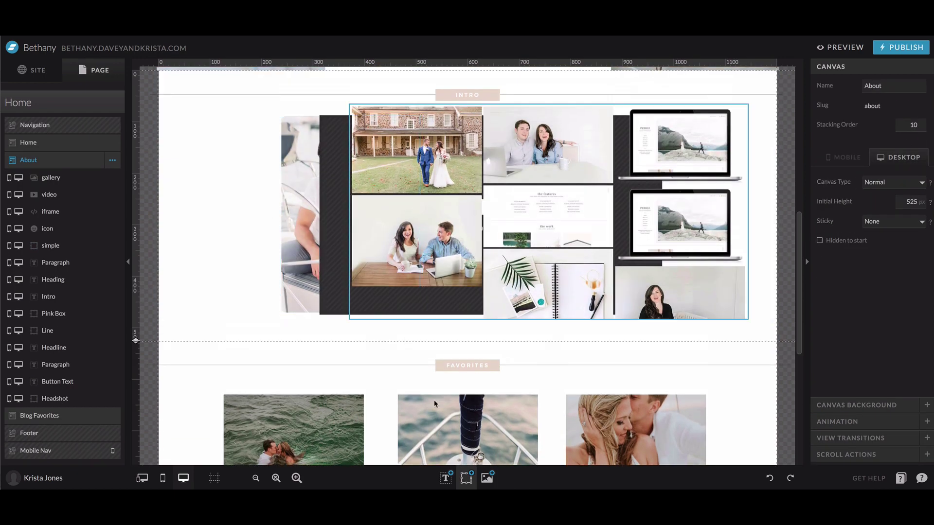
left_click(488, 478)
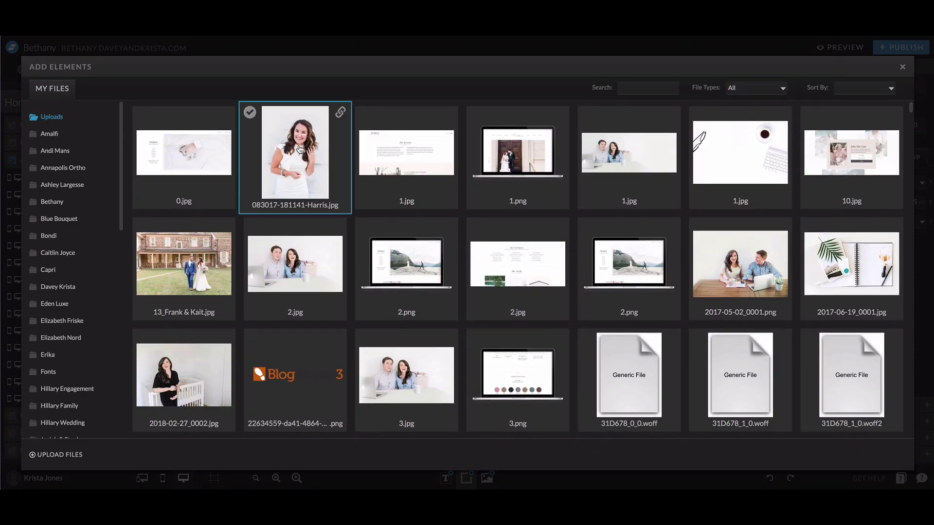
left_click(250, 114)
left_click(875, 455)
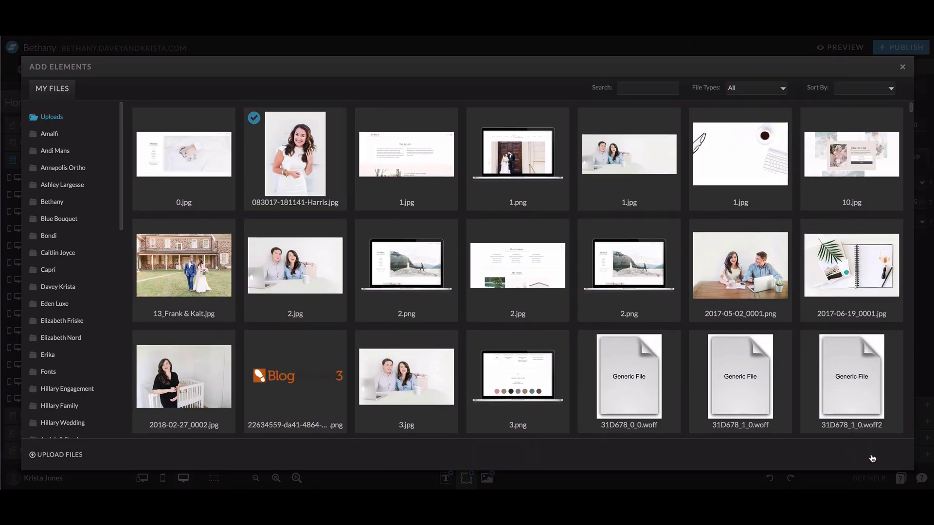
left_click_drag(482, 228, 294, 238)
scroll(296, 171, "down", 1)
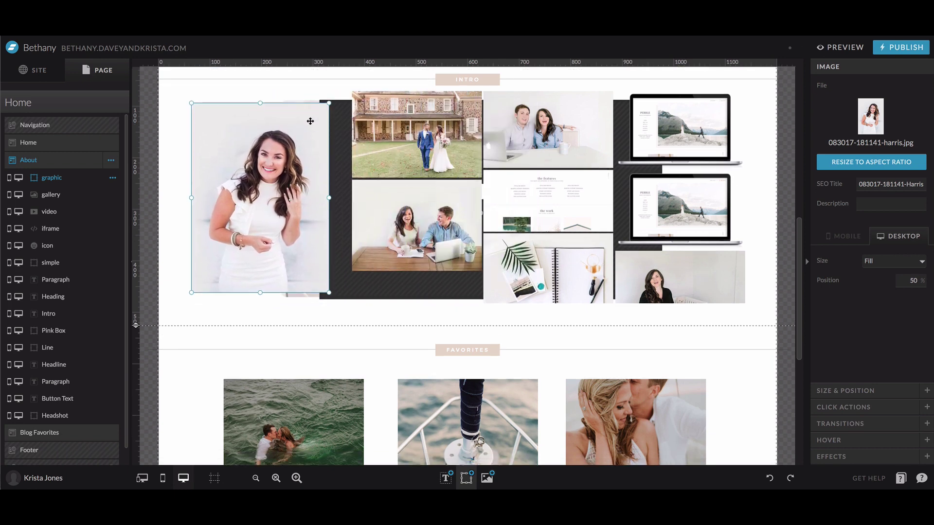
Step: Shrink the portrait's box and set its image Size to Fill
left_click(885, 265)
left_click(884, 271)
left_click_drag(328, 292, 278, 259)
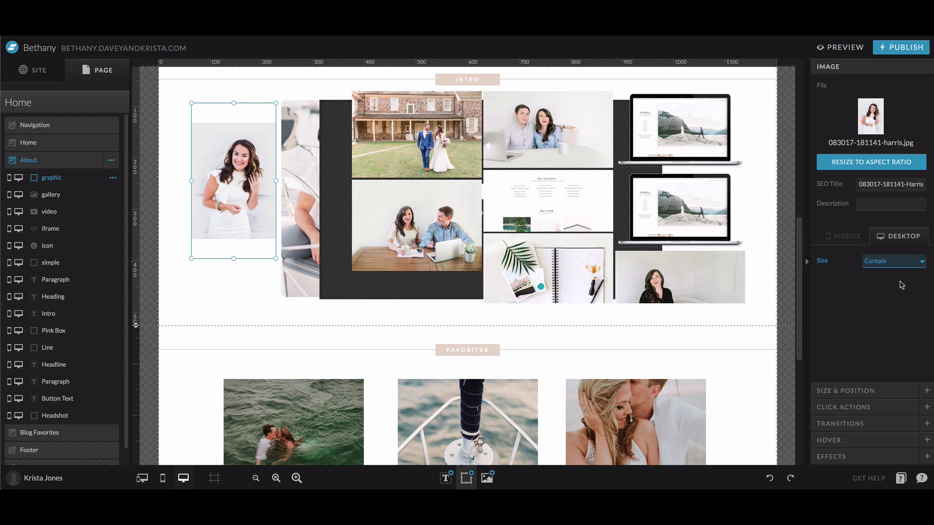
left_click(879, 262)
left_click(877, 270)
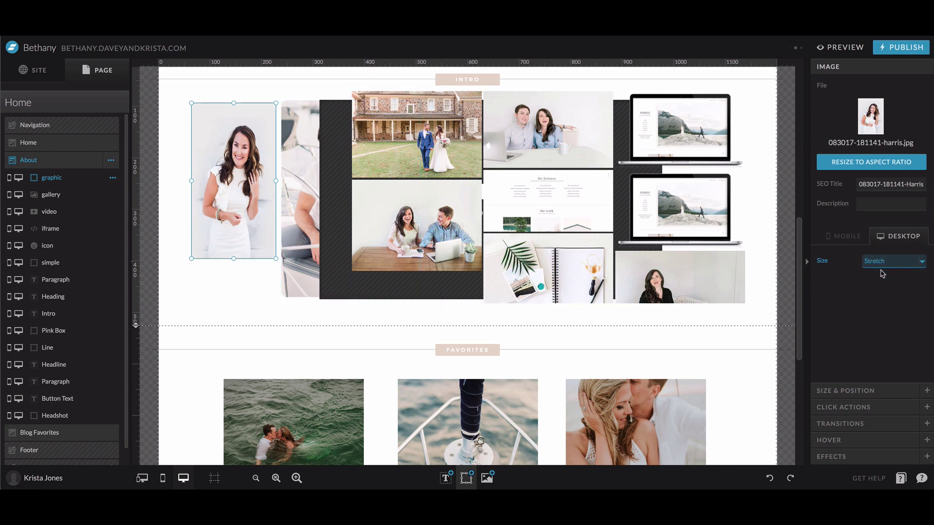
left_click(882, 262)
left_click(888, 241)
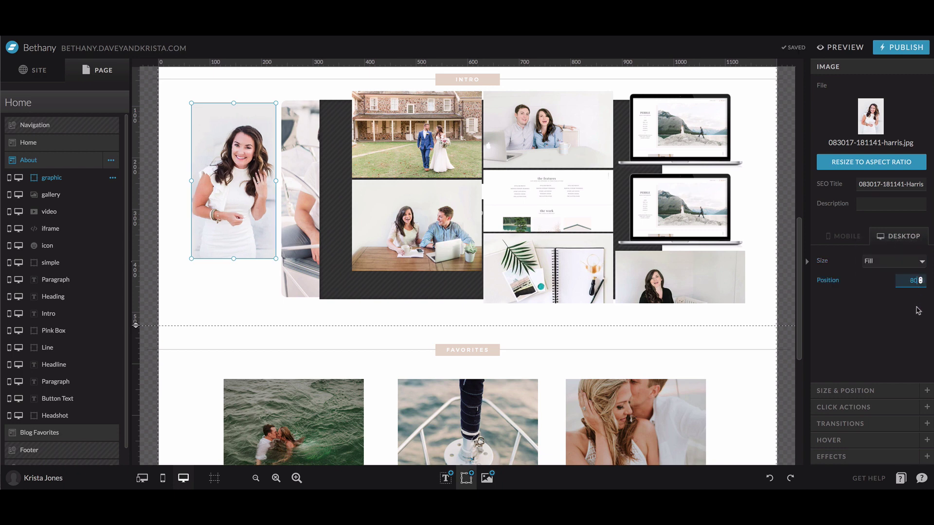
Step: Narrow the portrait's frame and set its crop Position to 60
left_click(920, 281)
left_click(920, 281)
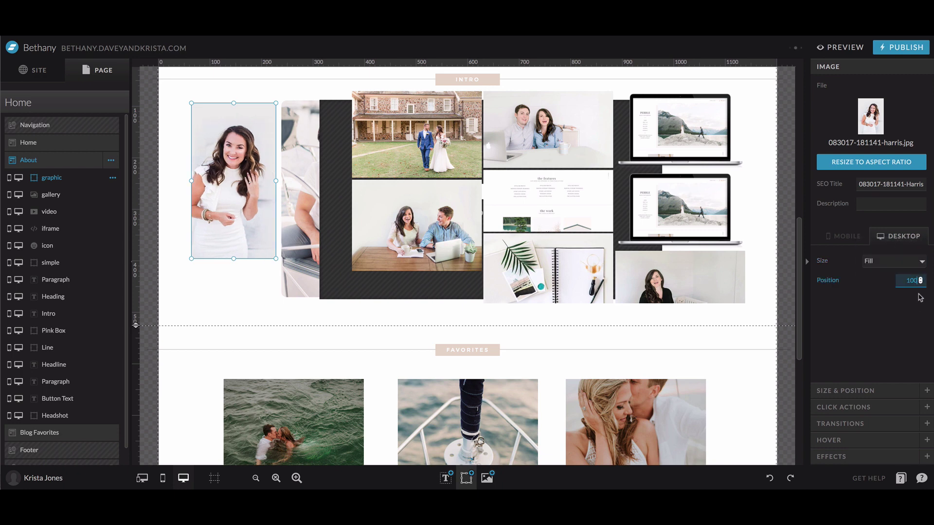
left_click_drag(275, 257, 241, 265)
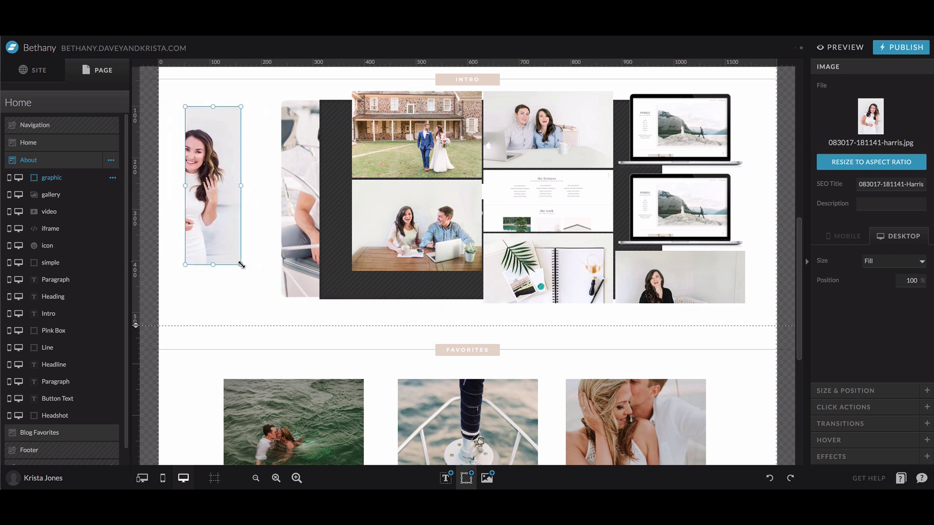
double_click(913, 281)
type("60")
left_click(917, 312)
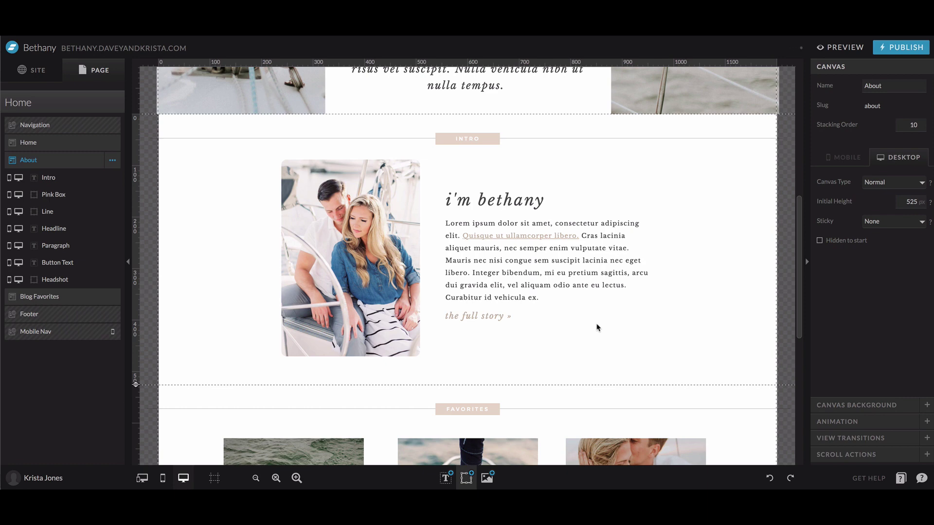
Step: Center 'the full story' button text on the canvas, then undo it
left_click(488, 316)
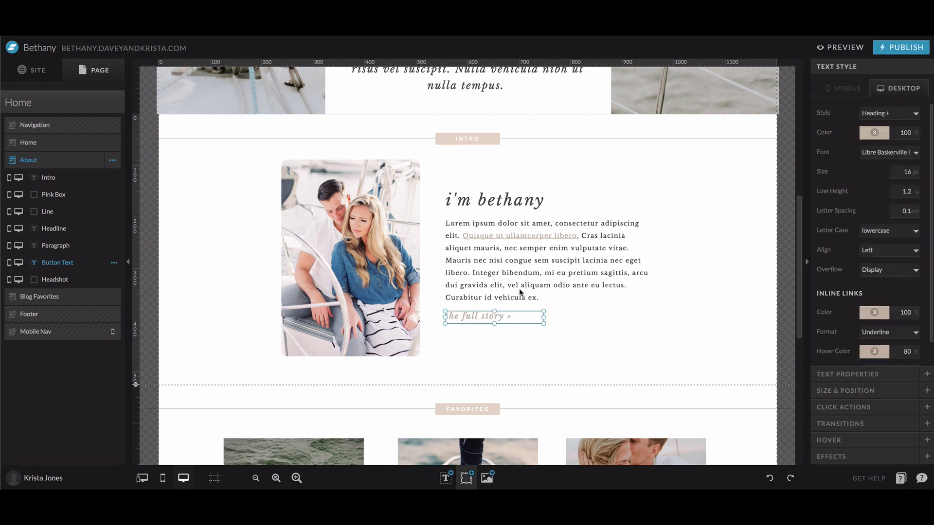
left_click(849, 392)
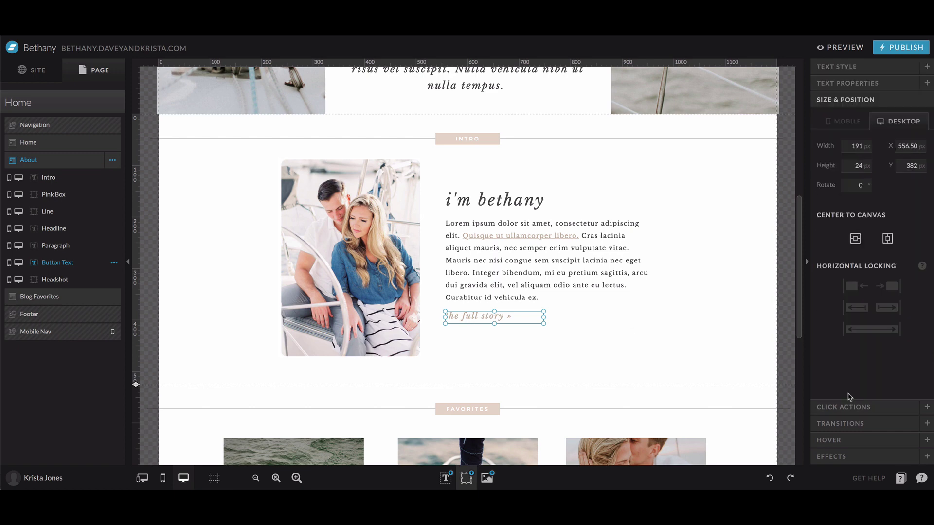
left_click(887, 238)
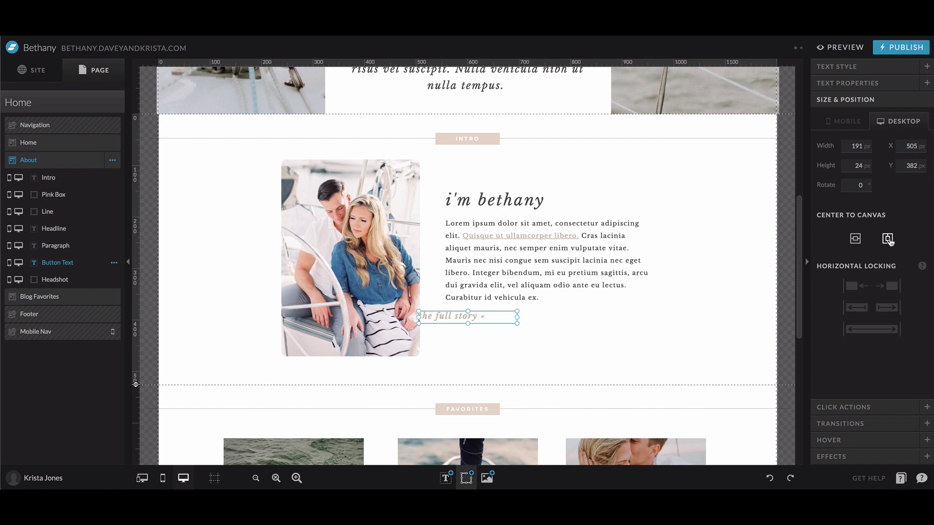
left_click(859, 242)
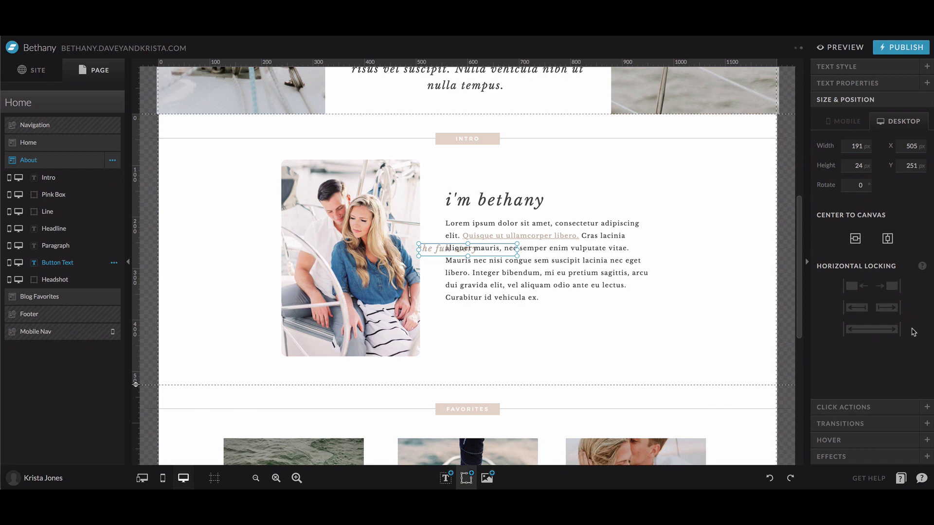
key("ctrl+z")
Step: Select the Headshot photo in About and lock it horizontally to the left
scroll(662, 277, "up", 5)
left_click(662, 277)
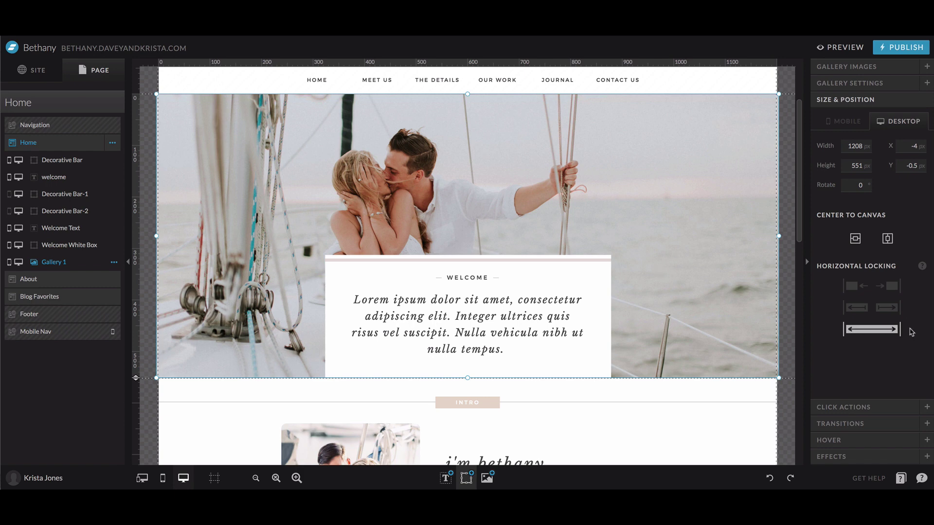
scroll(672, 273, "down", 3)
left_click(781, 314)
left_click(324, 324)
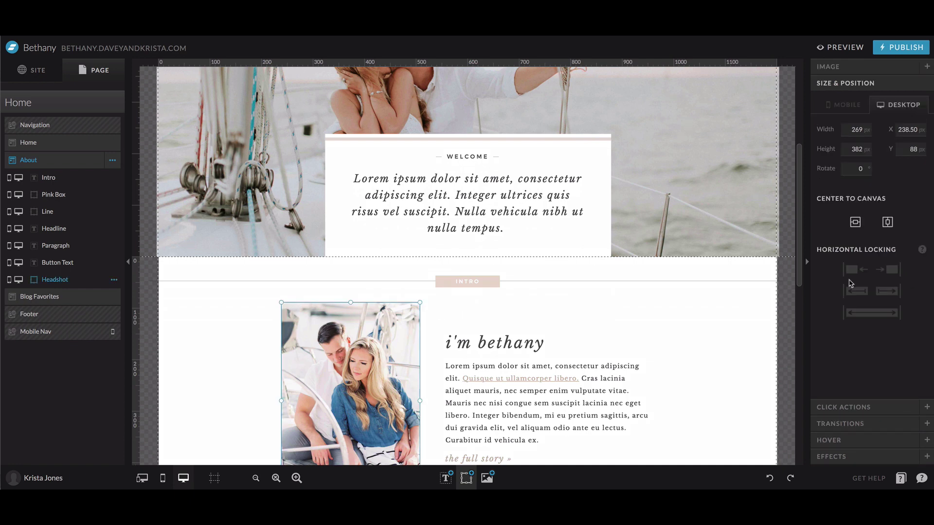
left_click(863, 295)
scroll(767, 321, "down", 2)
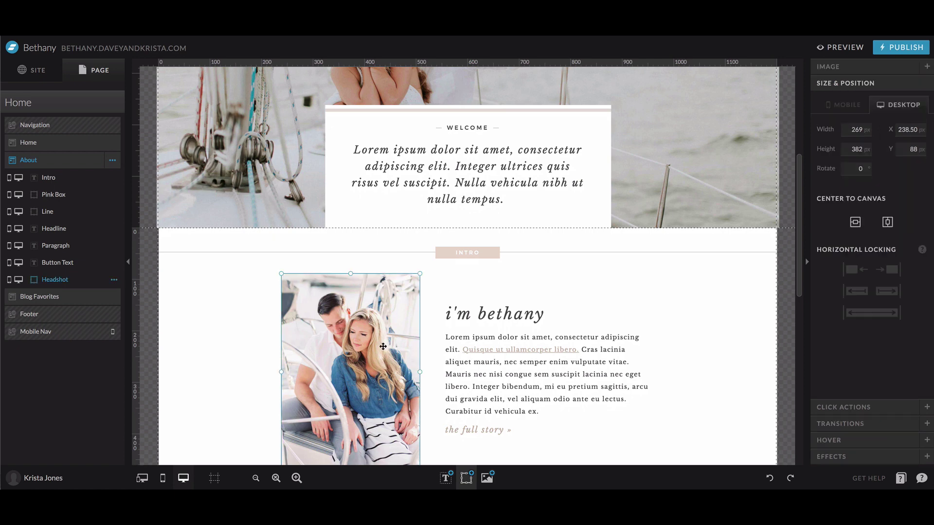
Step: Set the Headshot photo's Click Action Link Type to Email
left_click(870, 407)
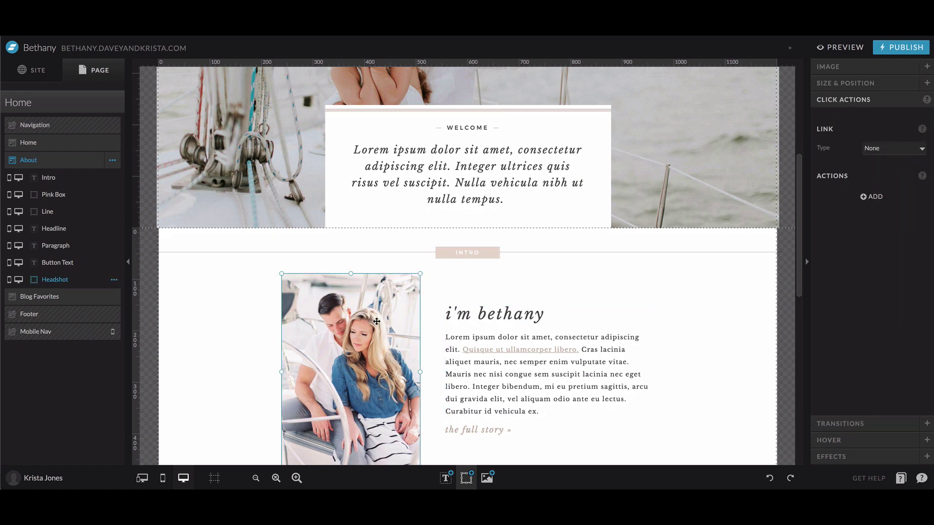
left_click(880, 155)
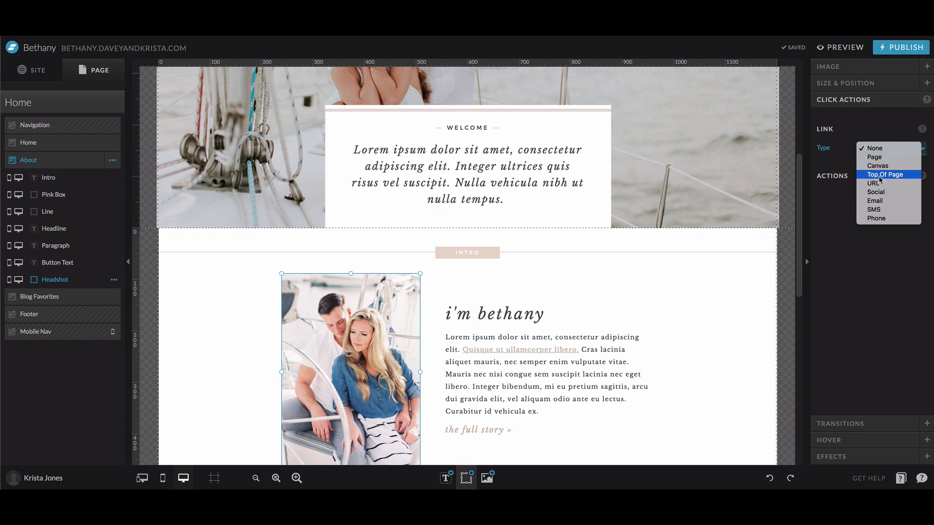
left_click(877, 202)
left_click(856, 100)
Step: Review Headshot's Transition (left at None) and Hover settings, then show its Effects
left_click(856, 116)
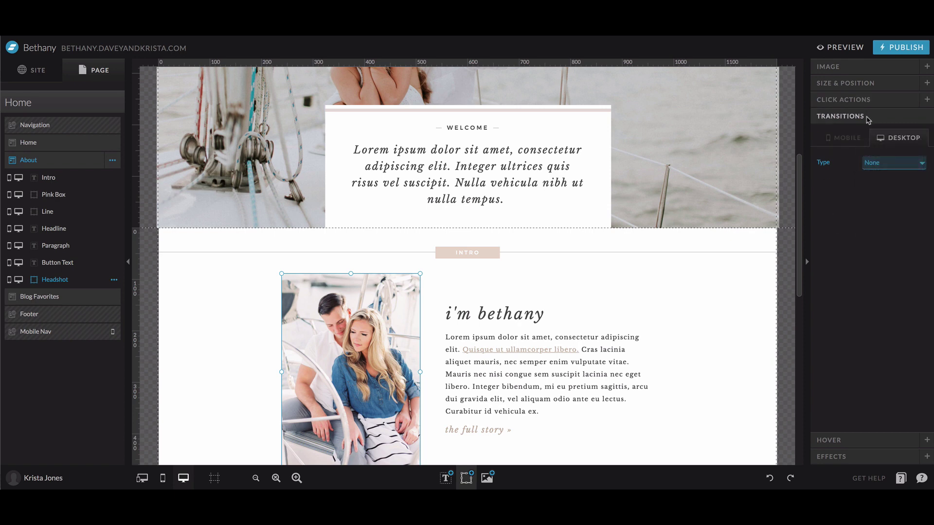
left_click(882, 163)
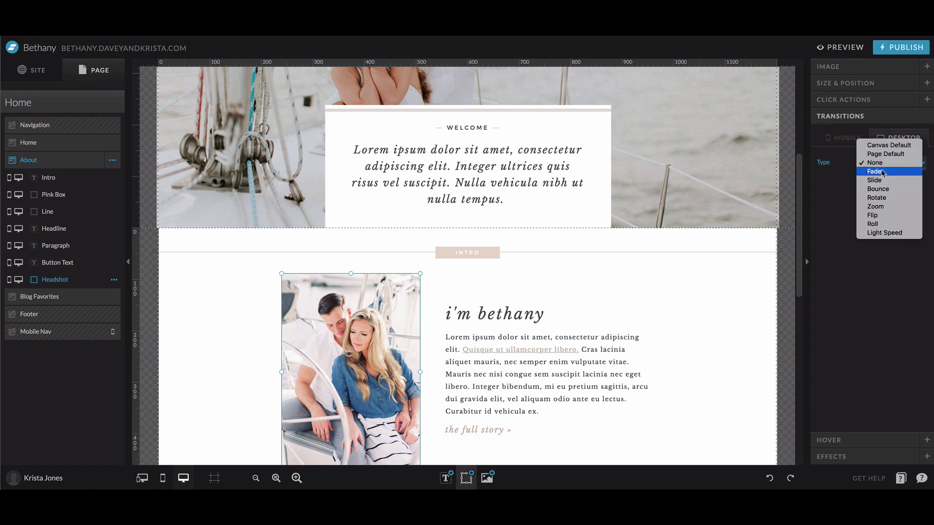
left_click(866, 295)
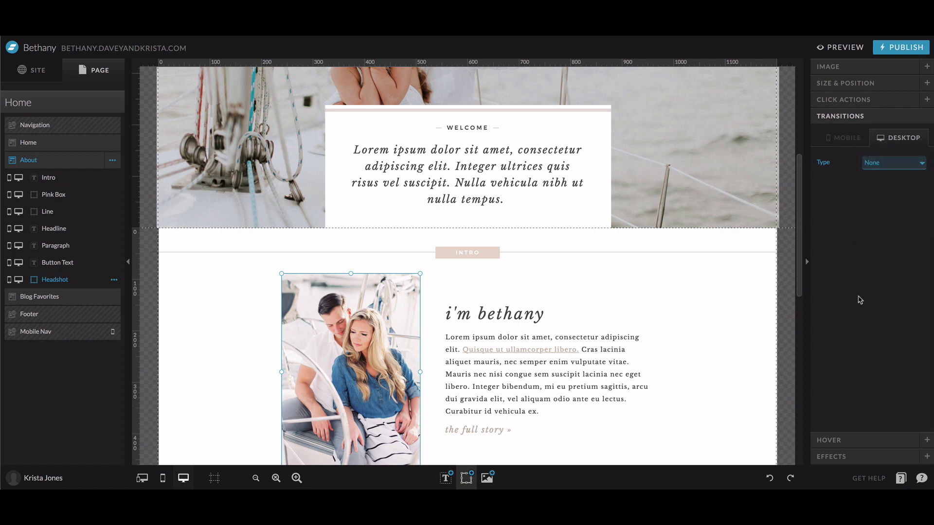
left_click(842, 441)
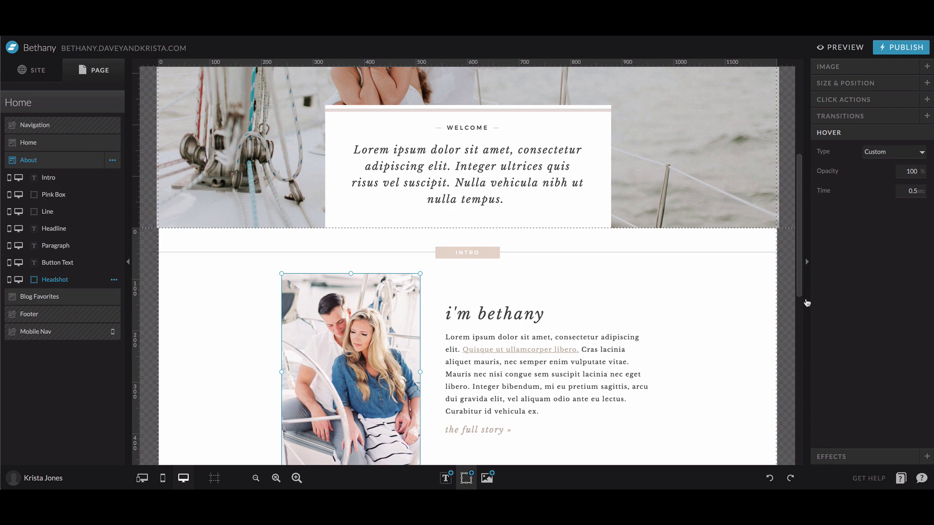
left_click(801, 327)
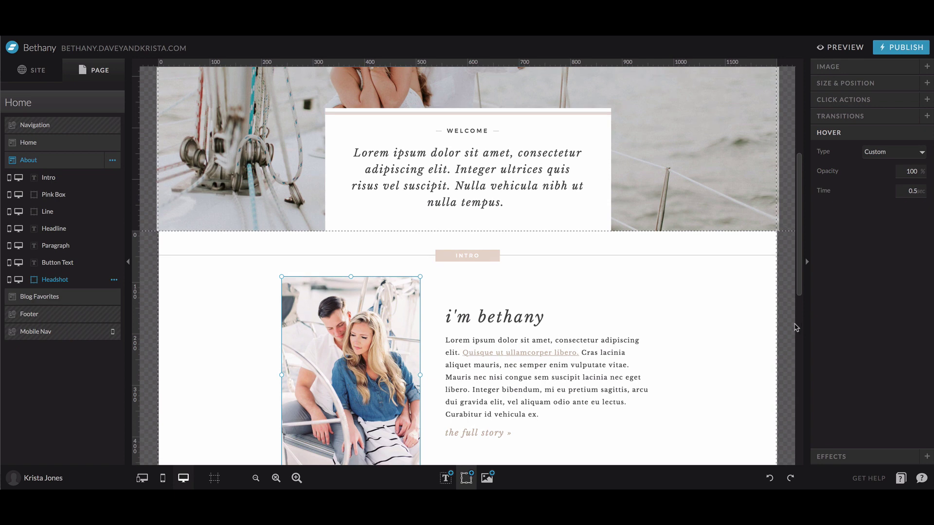
left_click(557, 316)
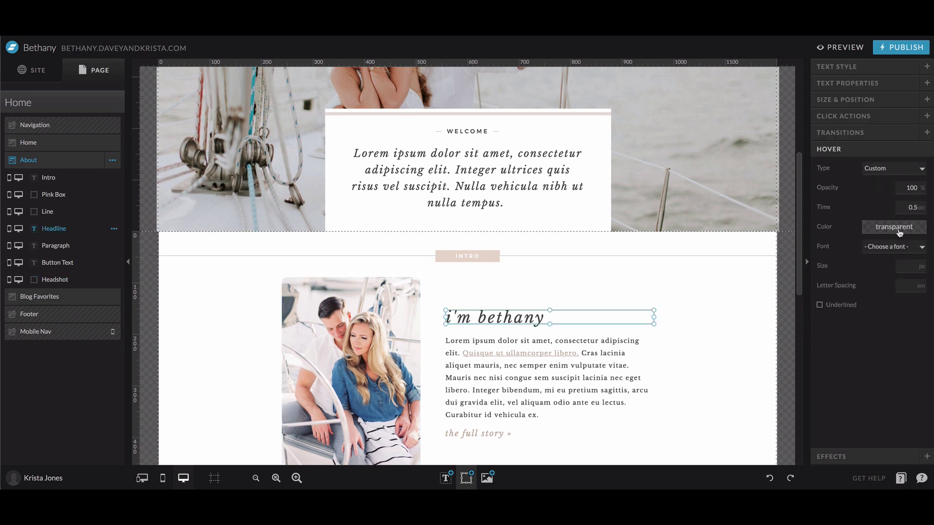
left_click(402, 310)
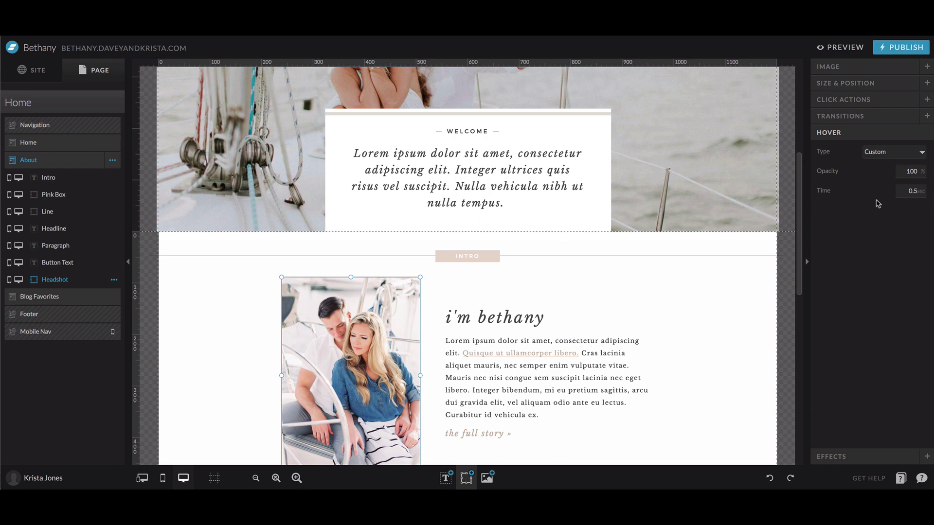
left_click(831, 455)
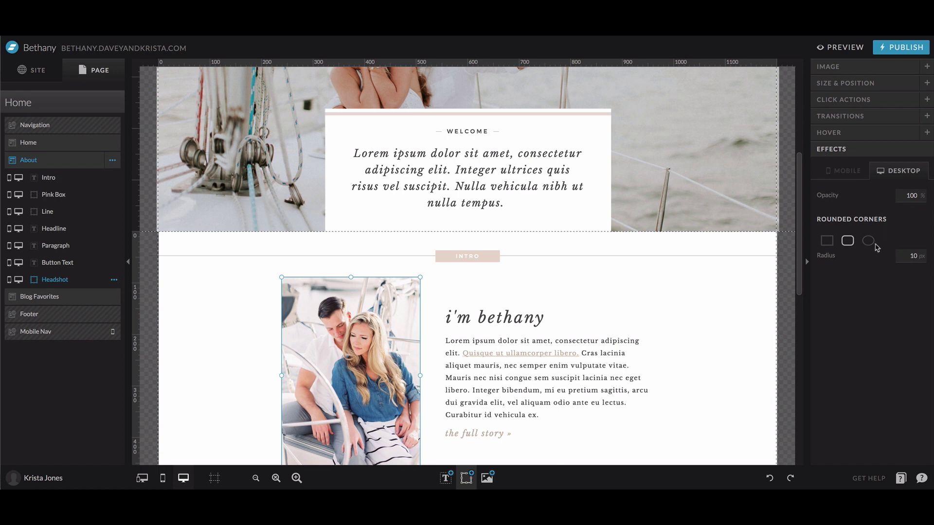
Step: Set Headshot opacity to 40, apply circle corners, and shorten the frame to near-square
left_click(902, 193)
type("40")
left_click(889, 301)
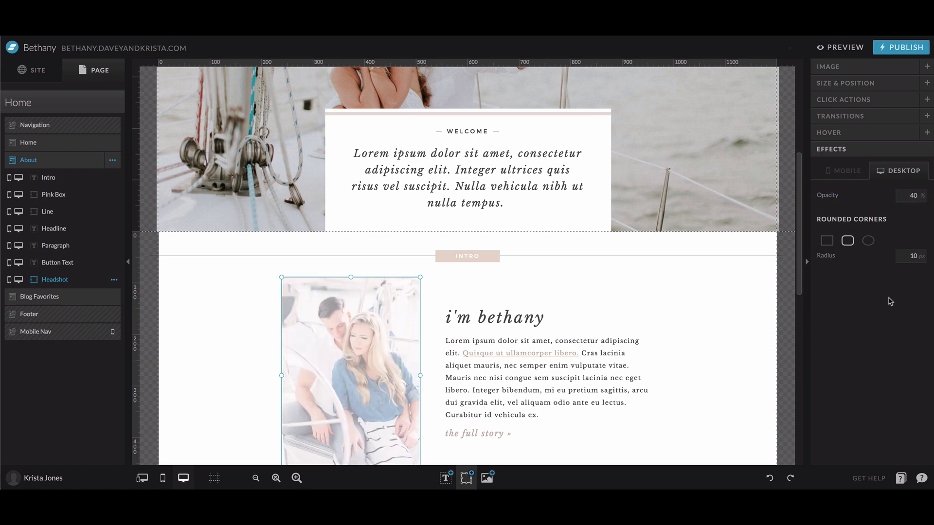
left_click(868, 241)
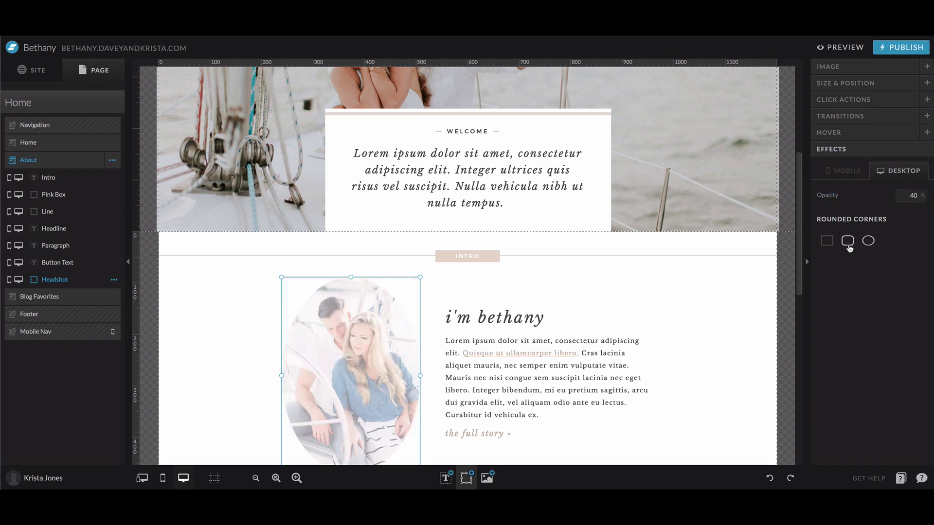
scroll(340, 380, "down", 2)
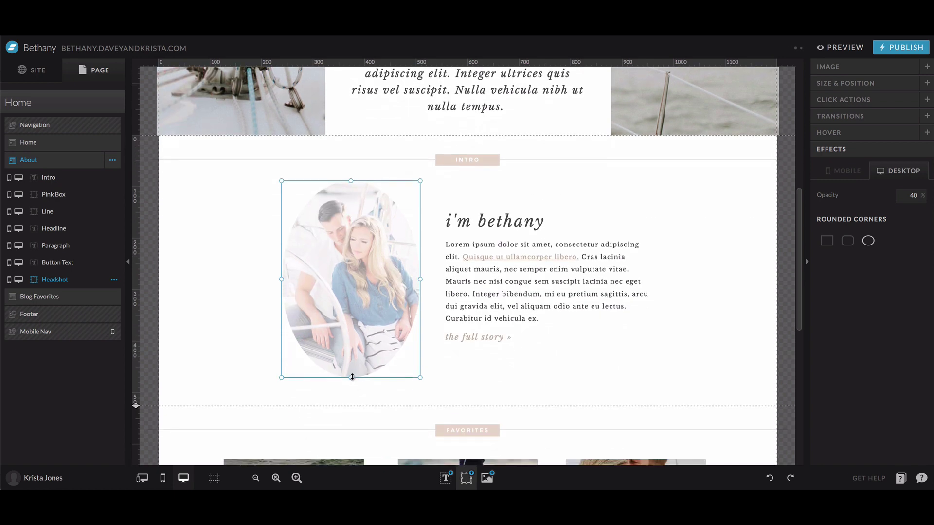
left_click_drag(357, 383, 364, 318)
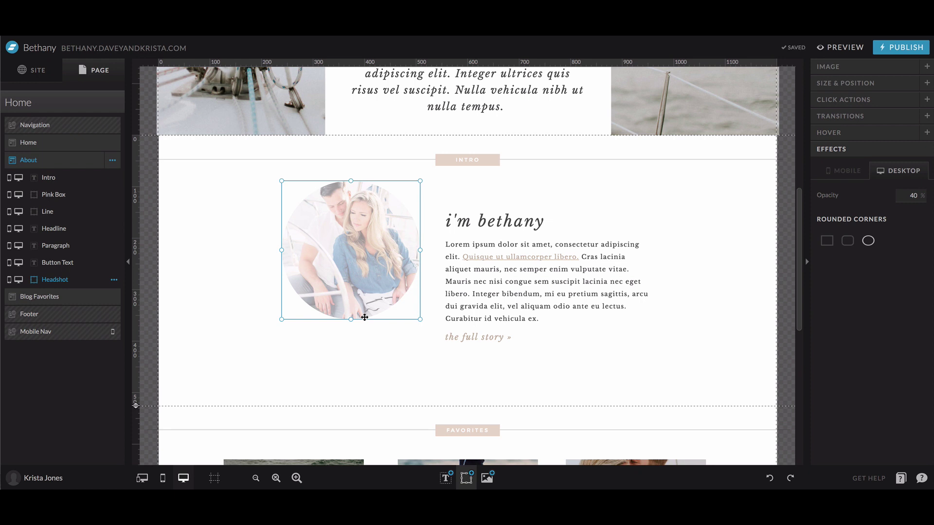
Step: Click empty canvas to show the About canvas settings (slug about, 525 px height)
left_click(374, 374)
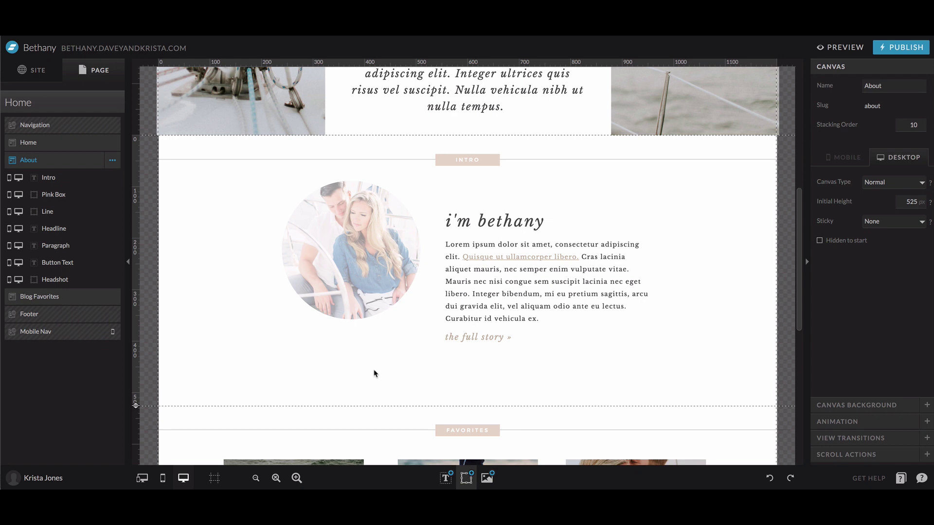